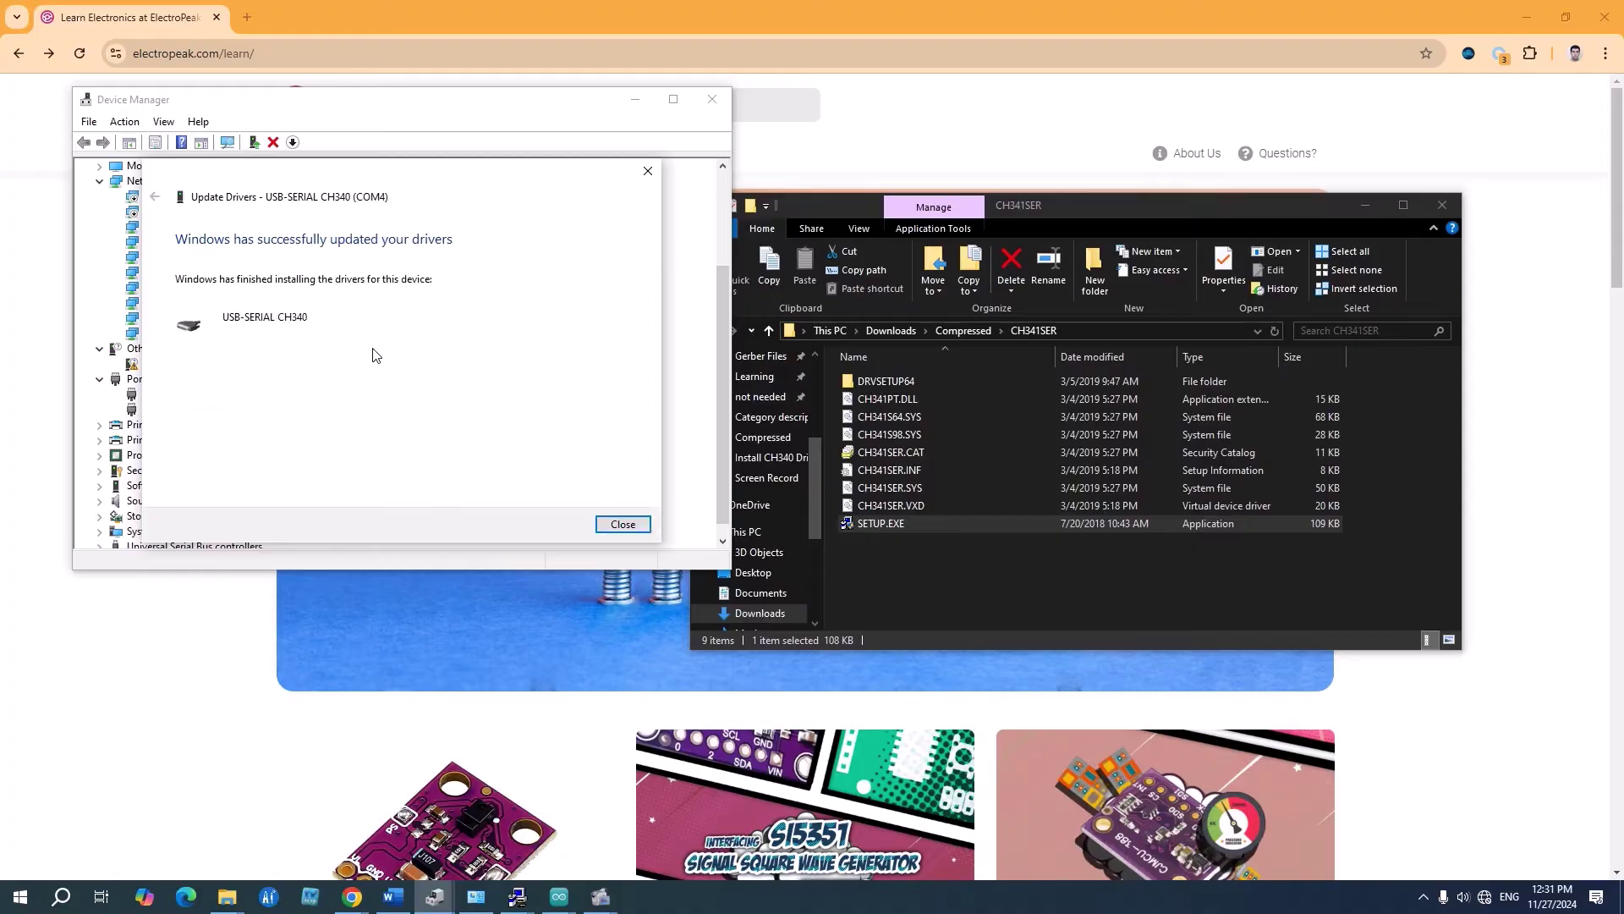
# Dismiss the successful driver update dialog to reveal USB-SERIAL CH340 (COM4) under Ports.
pyautogui.click(622, 526)
pyautogui.scroll(-3, 235, 488)
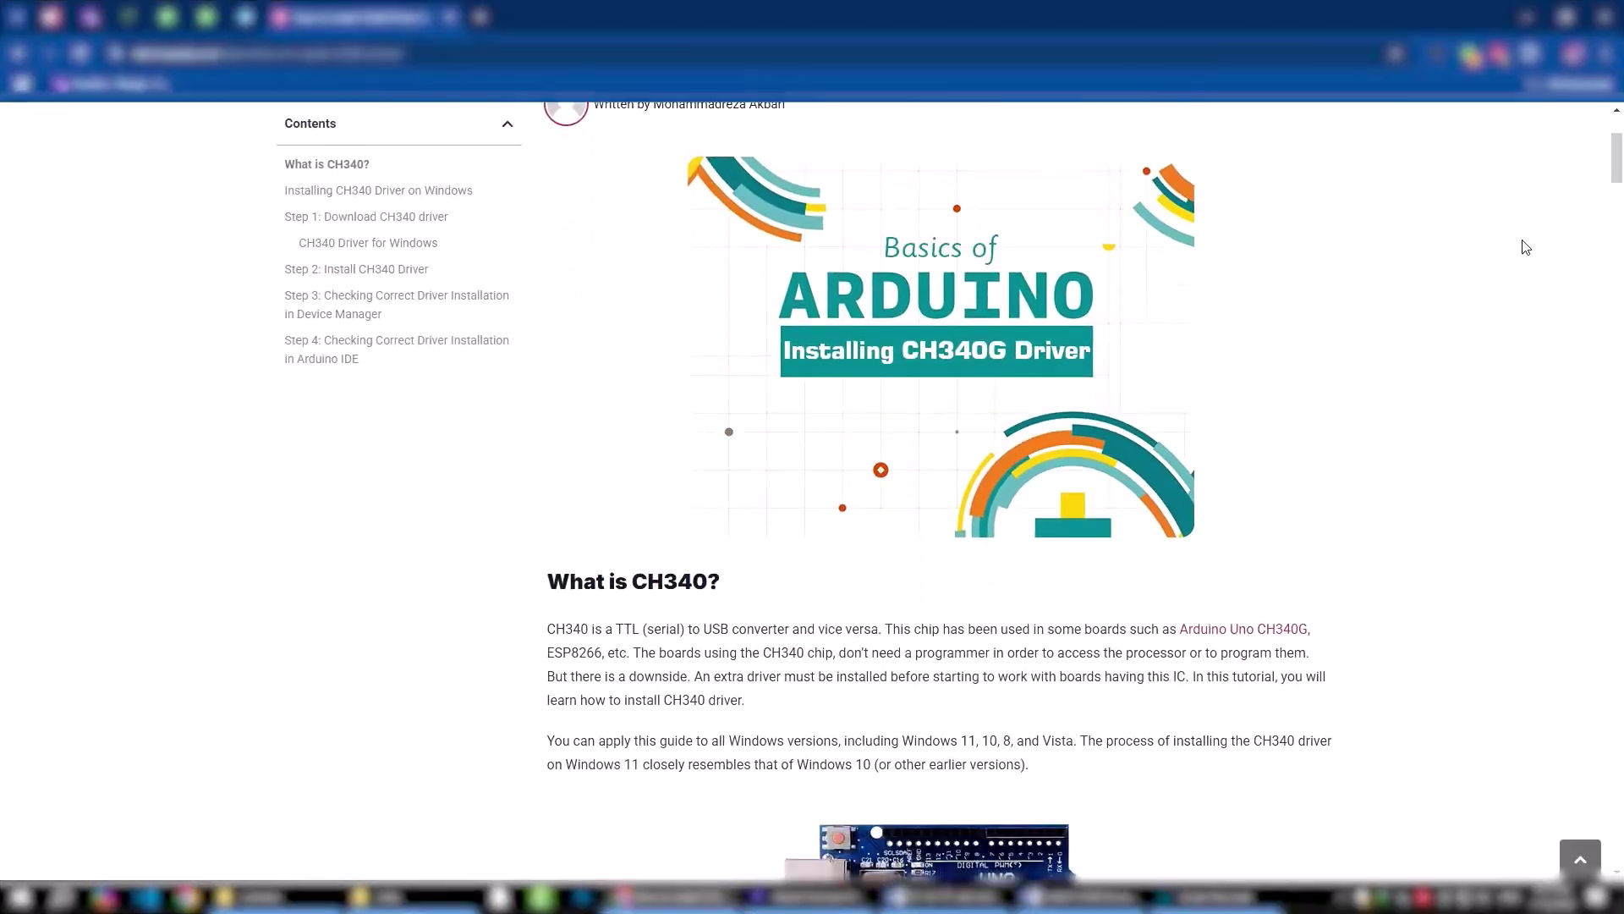
pyautogui.scroll(-3, 1458, 272)
pyautogui.scroll(-3, 1497, 254)
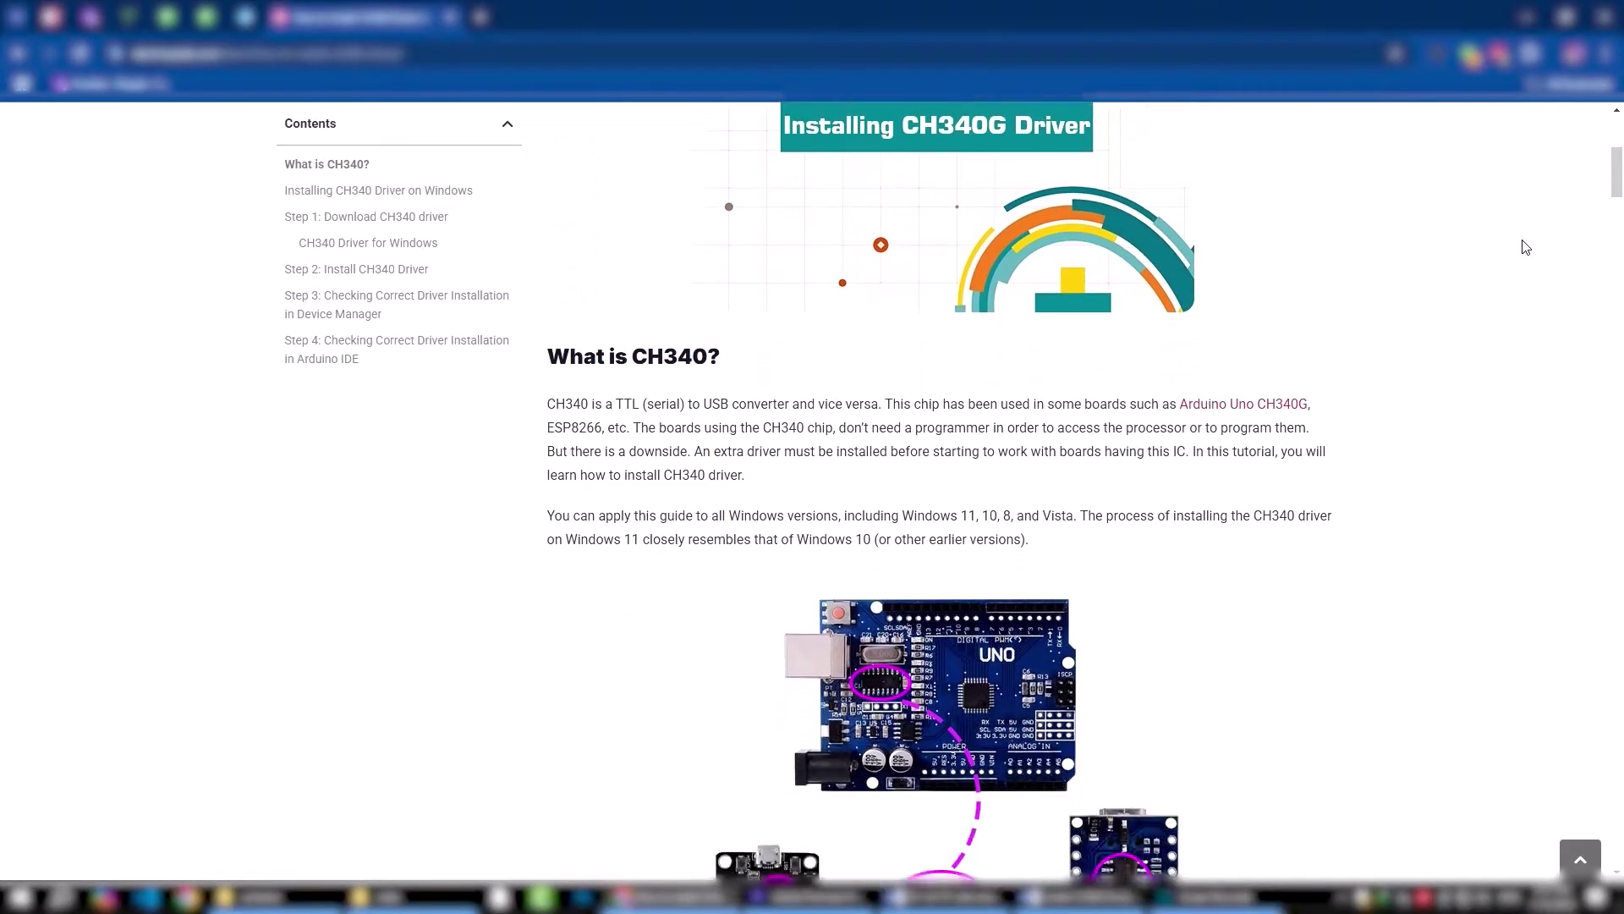
pyautogui.scroll(-3, 1522, 248)
pyautogui.scroll(-2, 1524, 247)
pyautogui.scroll(-2, 1525, 247)
pyautogui.scroll(-2, 1524, 246)
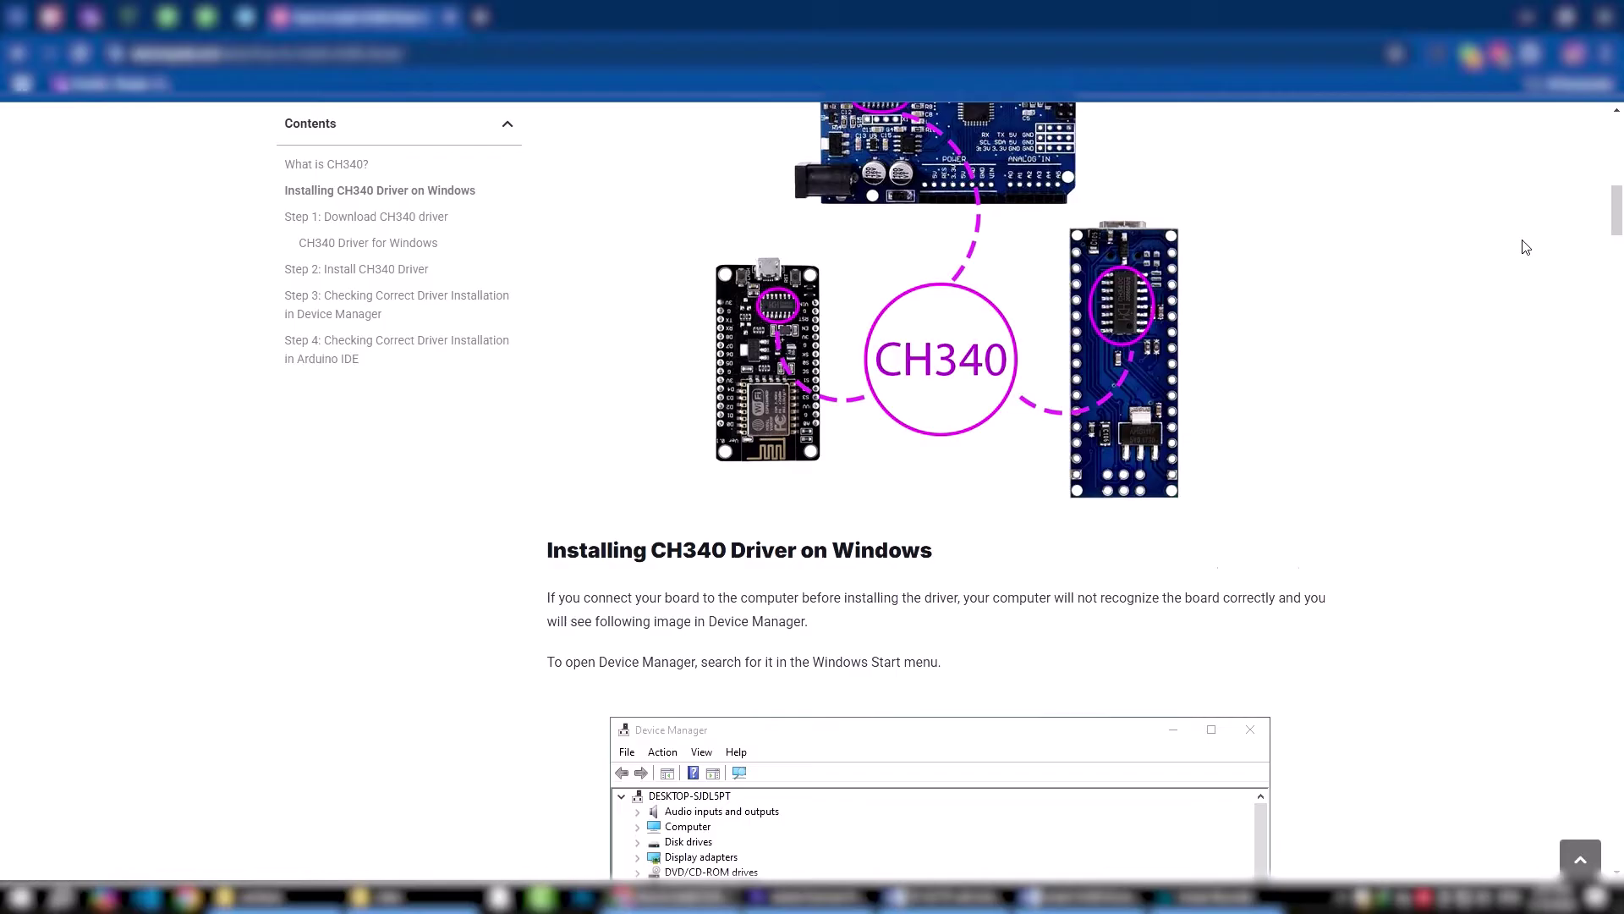
pyautogui.scroll(-2, 1525, 246)
pyautogui.scroll(-2, 1525, 246)
pyautogui.scroll(-2, 1524, 246)
pyautogui.scroll(-2, 1524, 247)
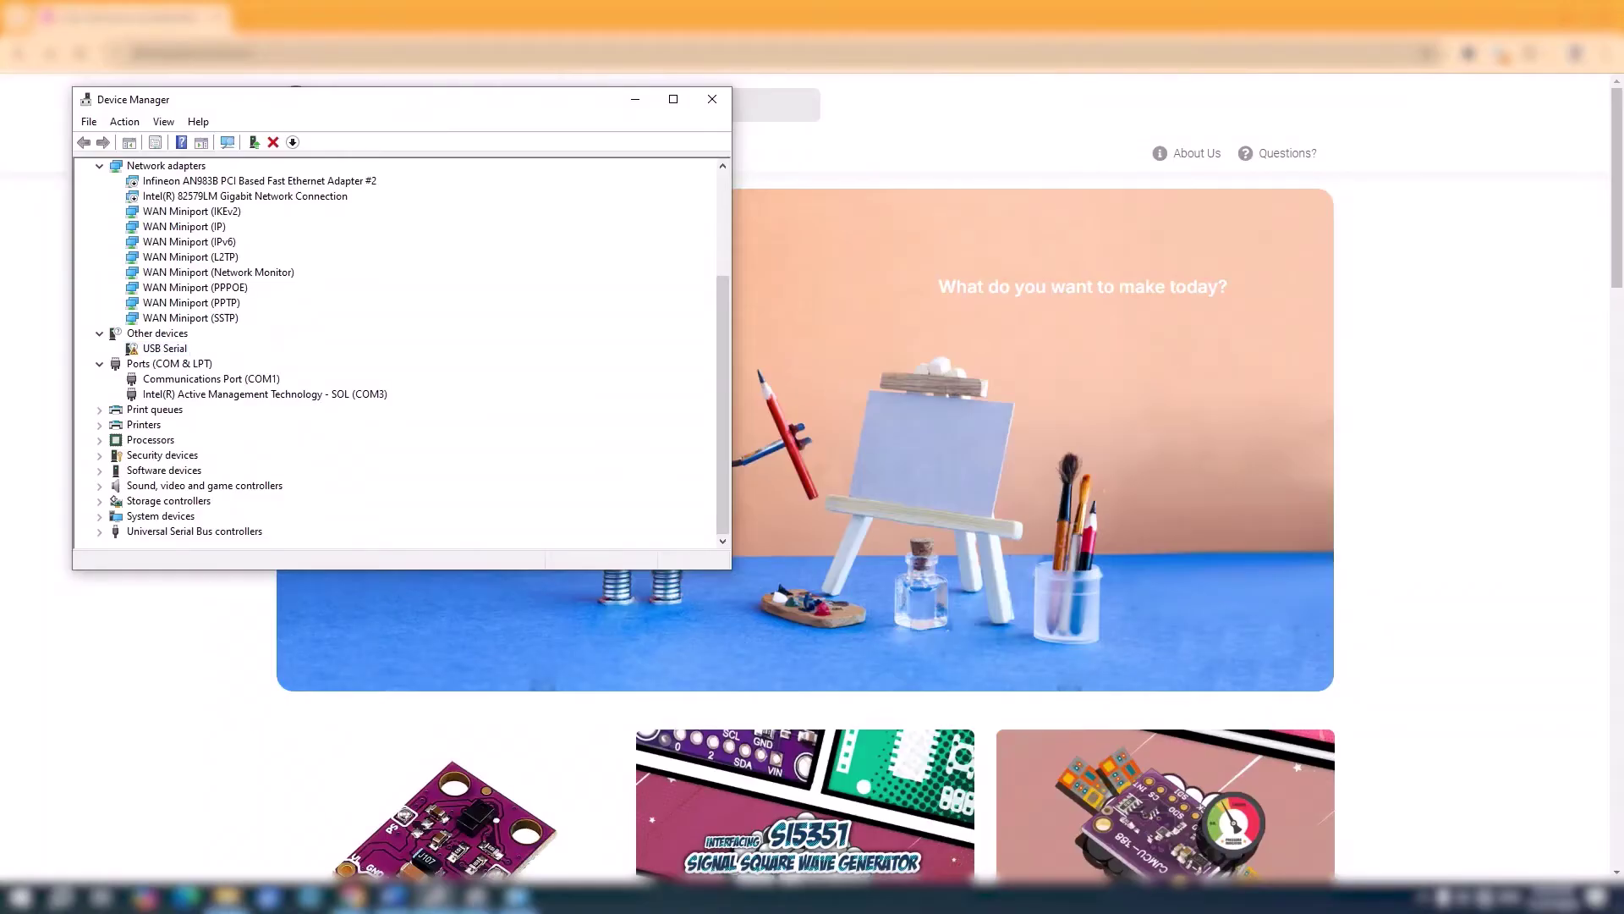
# Open the extracted CH341SER driver folder in File Explorer.
pyautogui.click(90, 824)
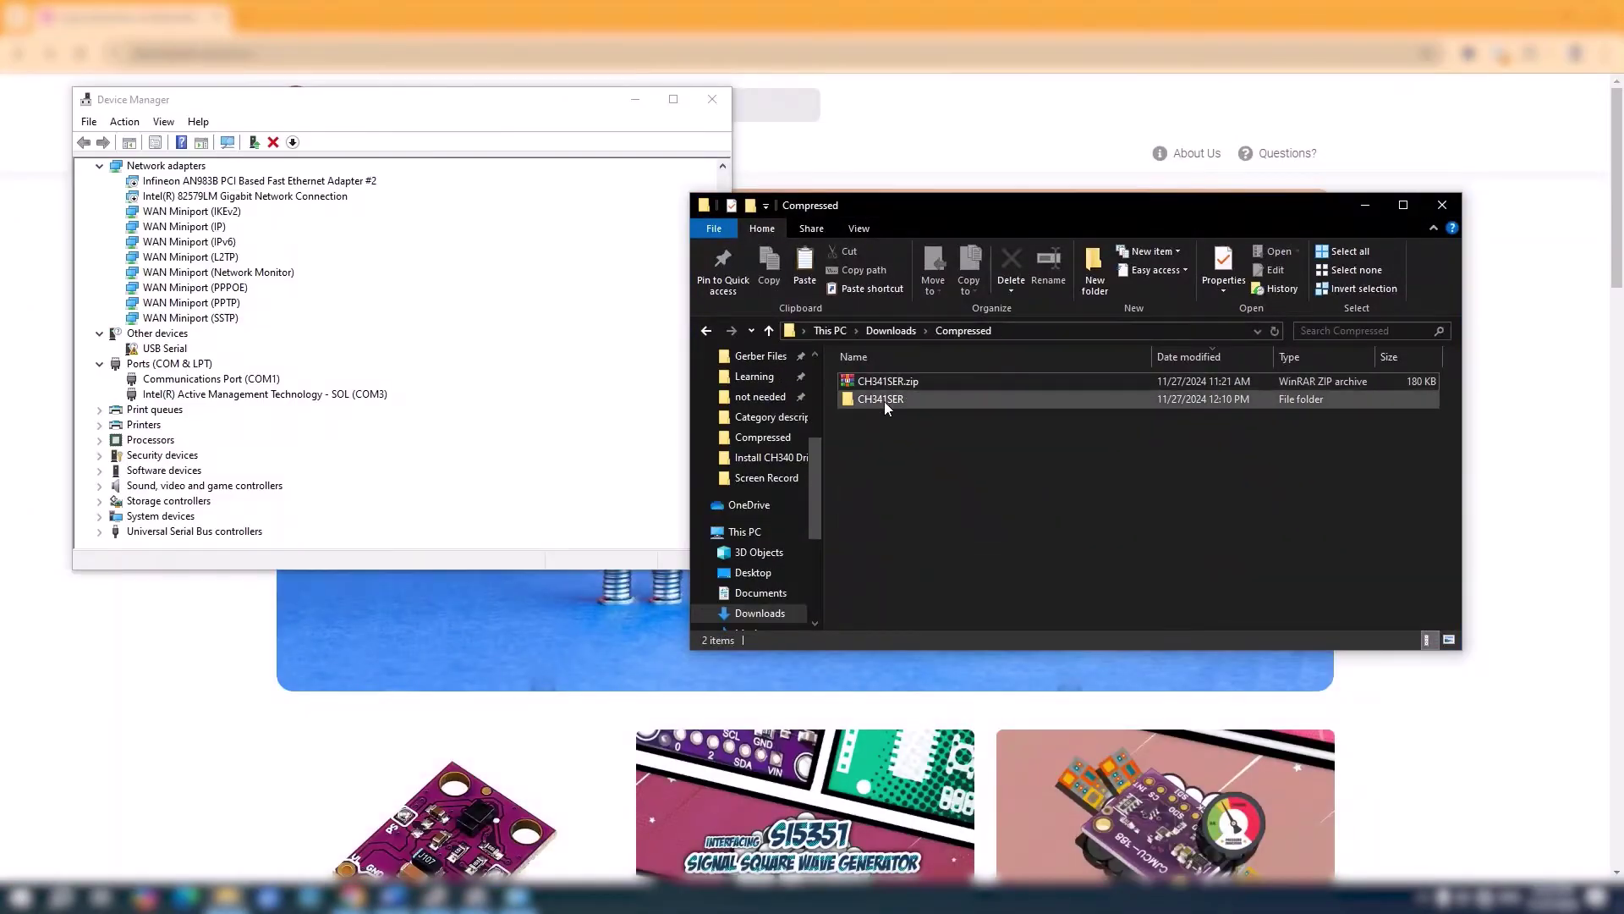
pyautogui.doubleClick(886, 394)
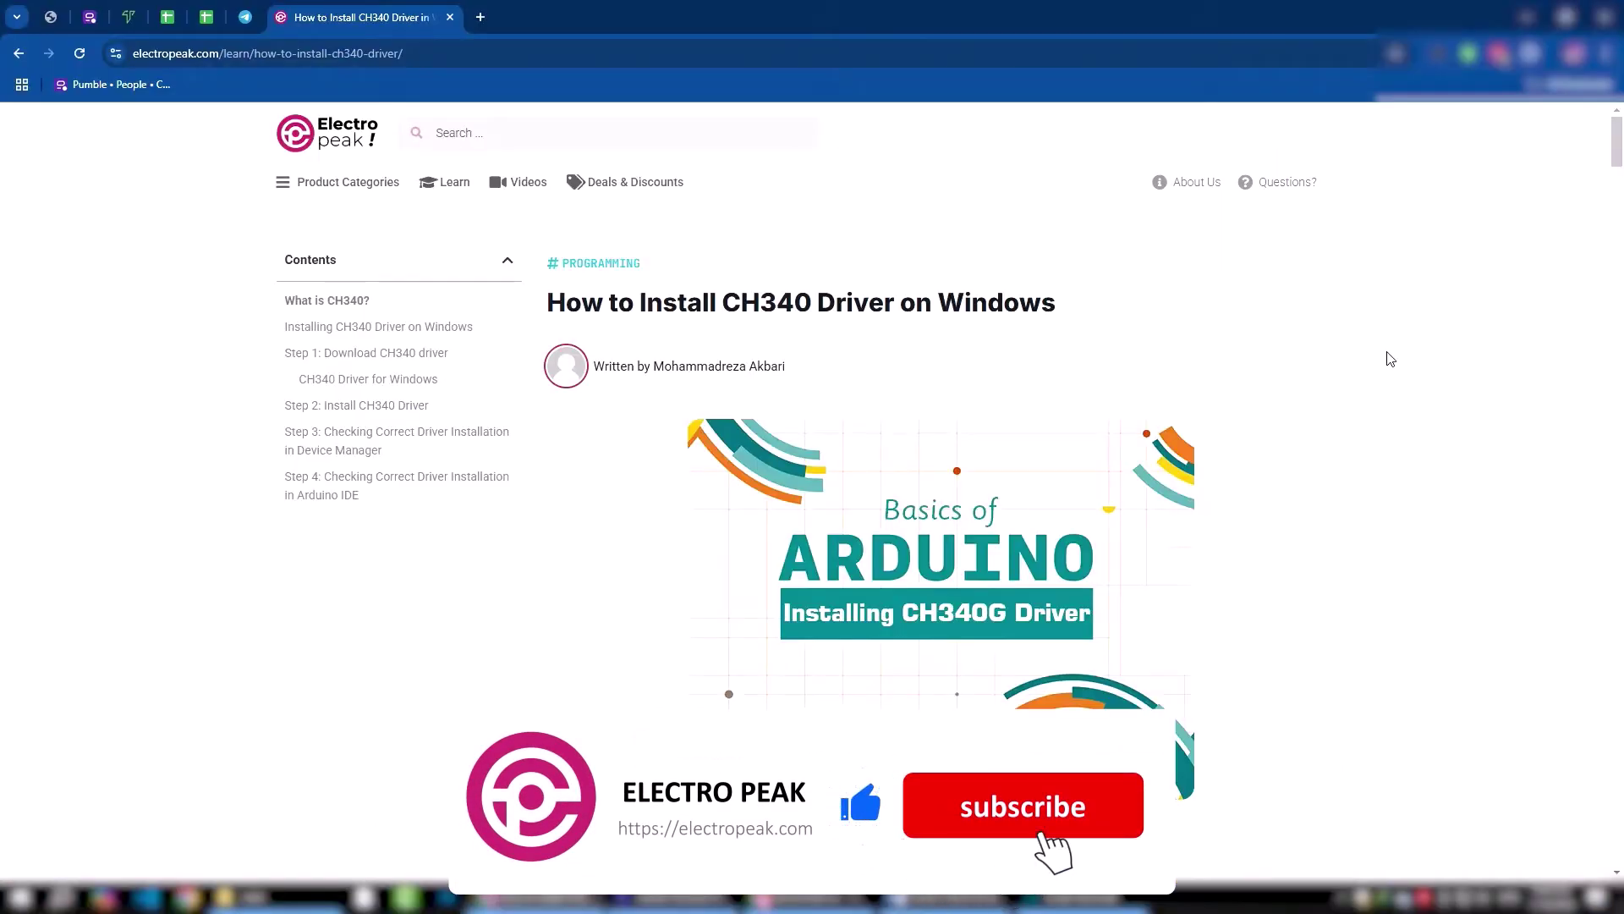
pyautogui.scroll(-5, 1389, 359)
pyautogui.scroll(-5, 1389, 359)
pyautogui.scroll(-4, 1390, 359)
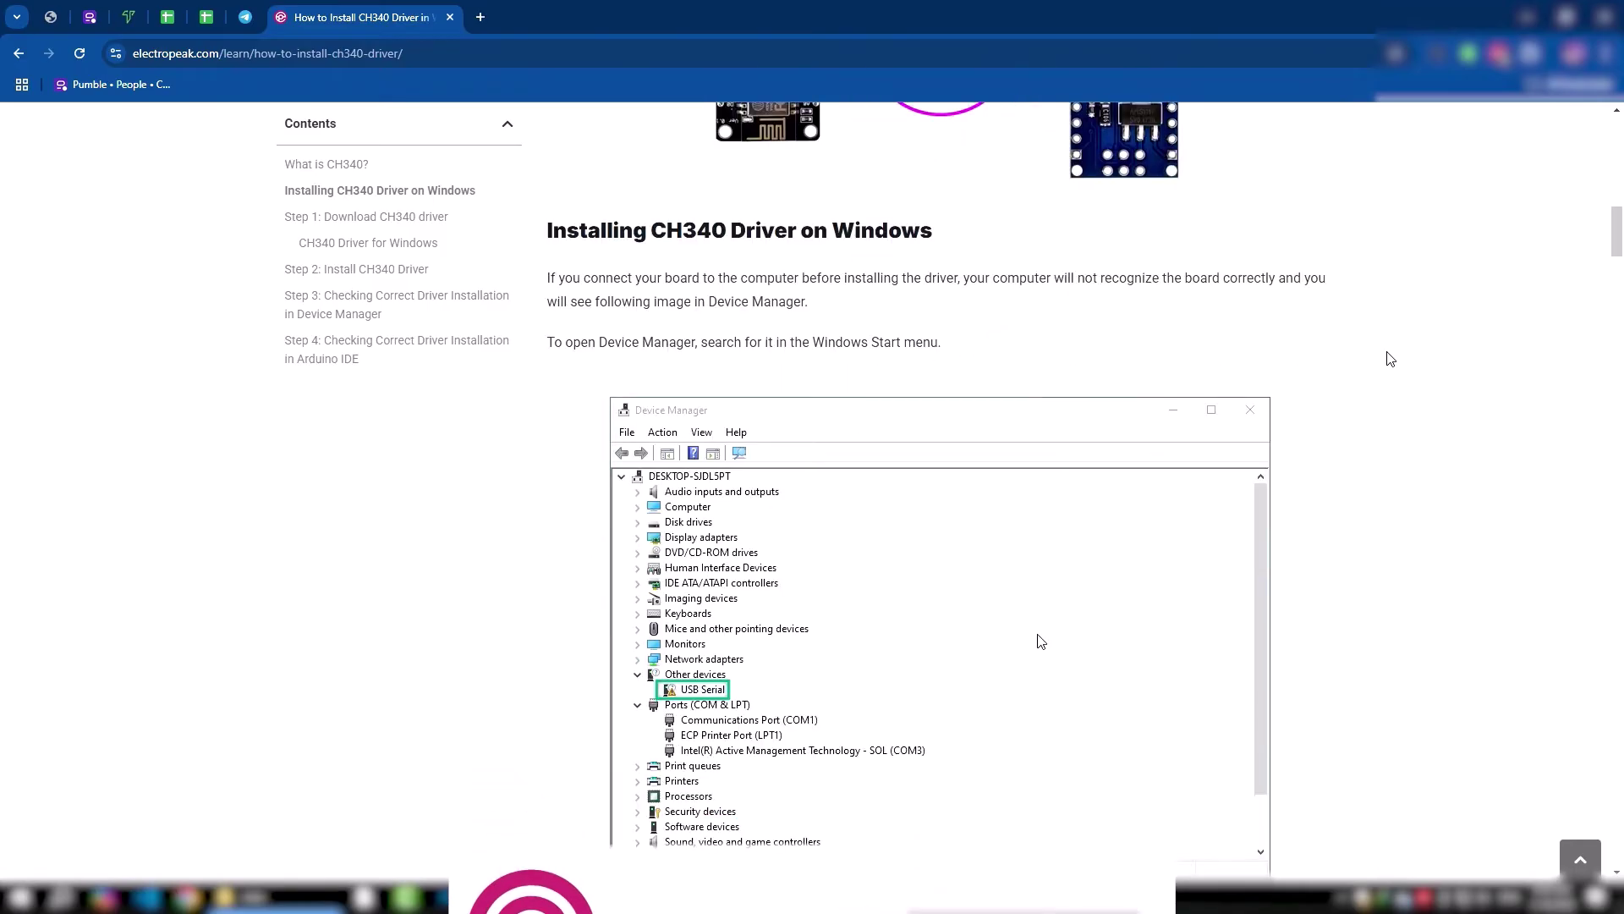
pyautogui.scroll(-5, 1390, 359)
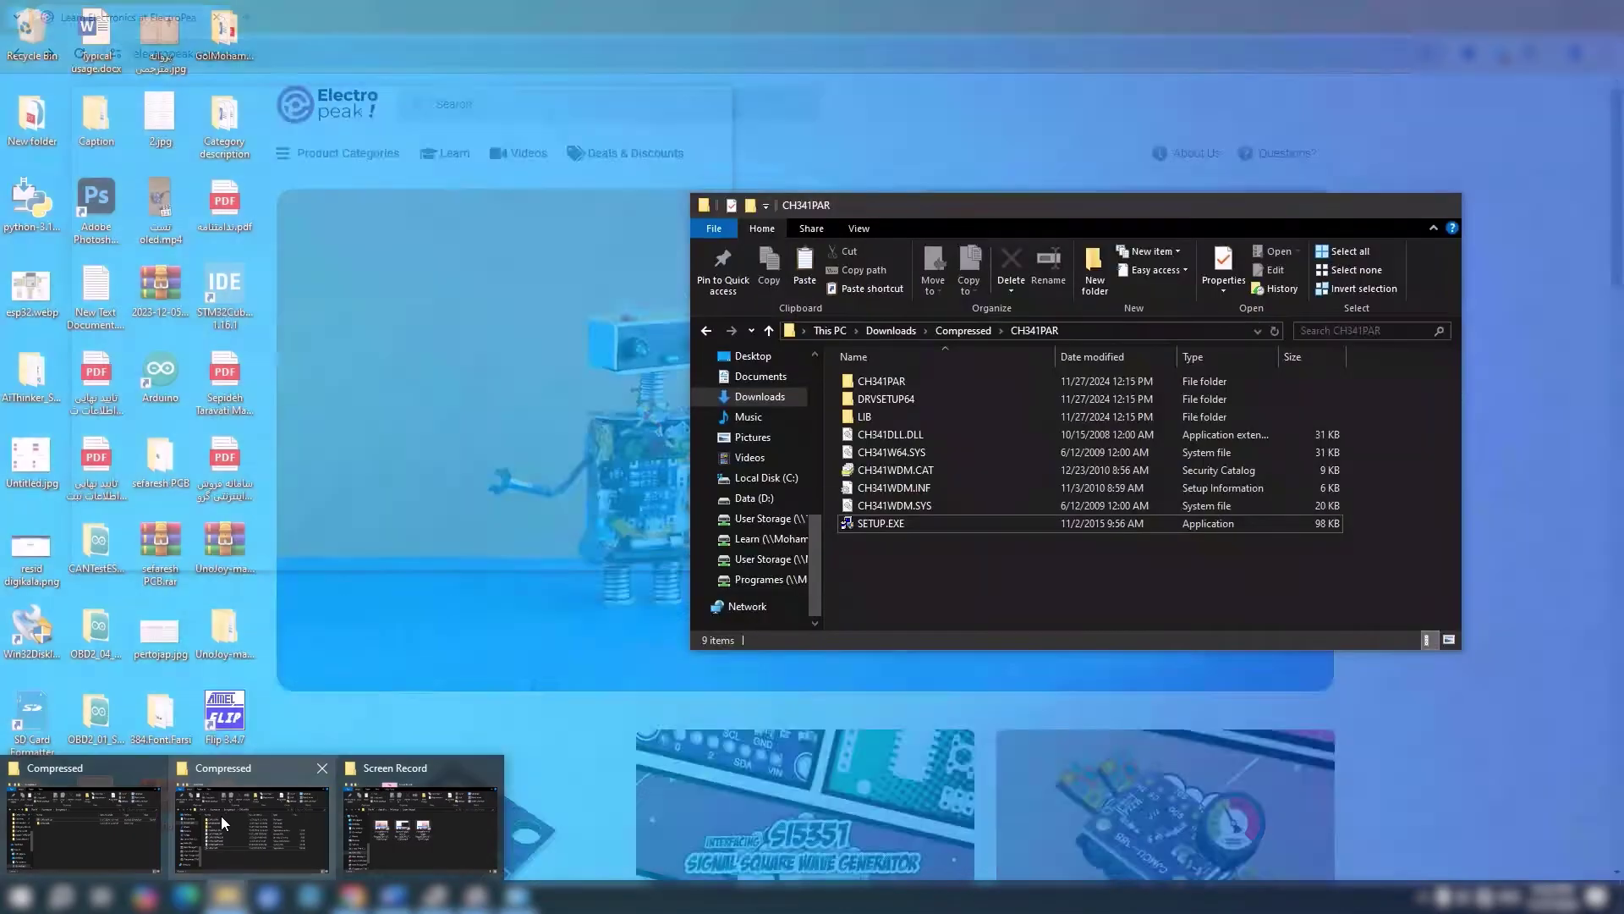
# Run SETUP.EXE from the CH341SER driver folder.
pyautogui.click(222, 816)
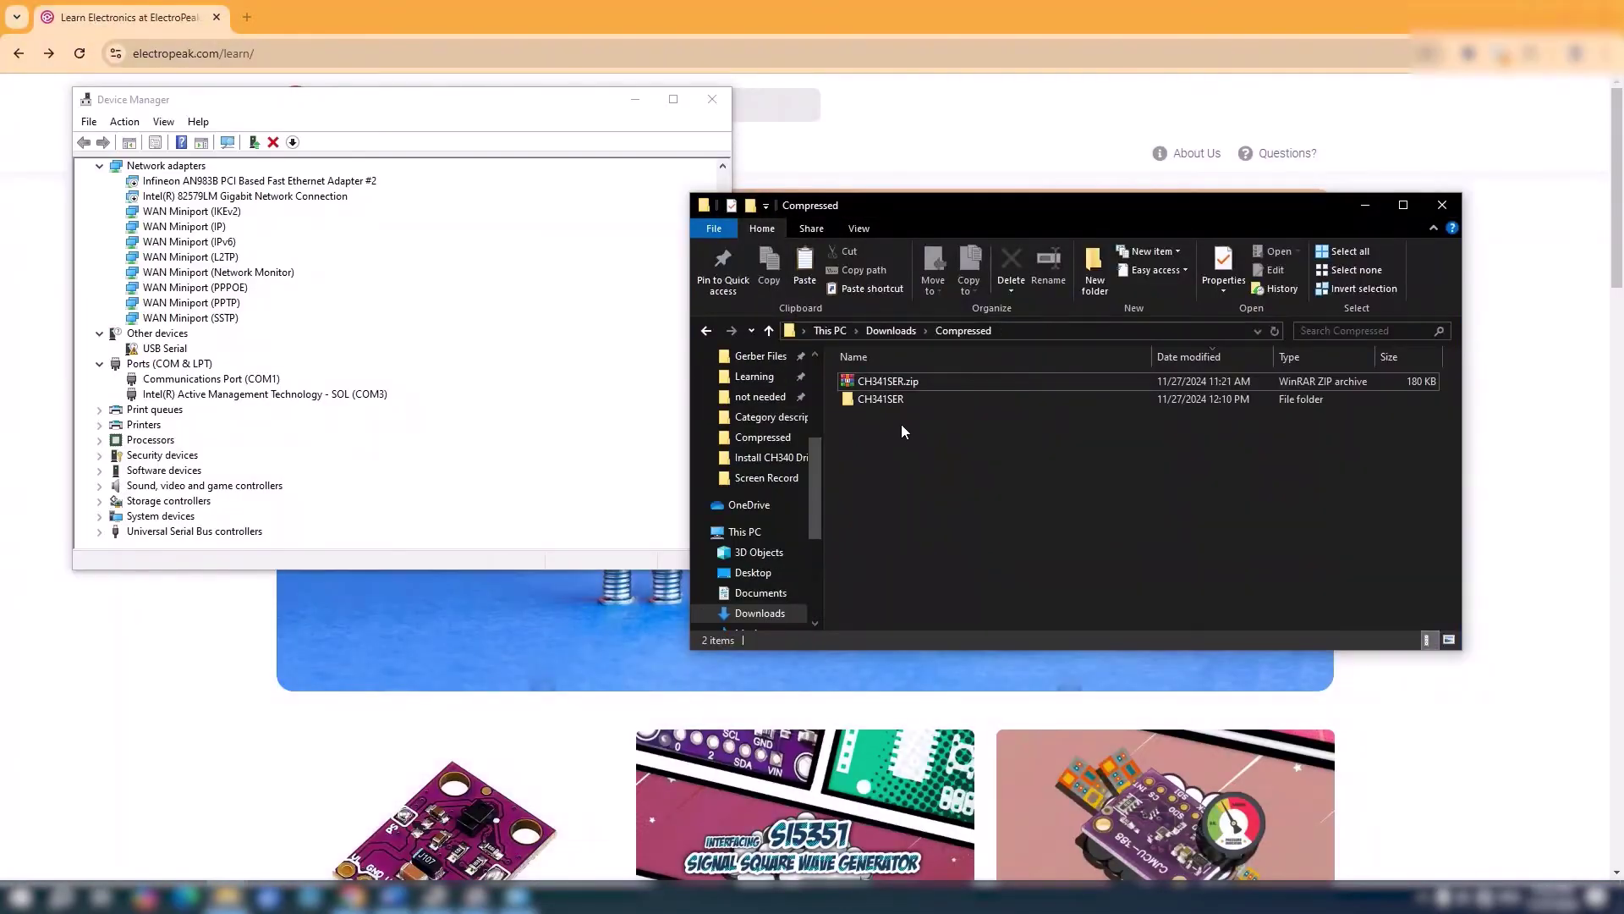
pyautogui.doubleClick(885, 398)
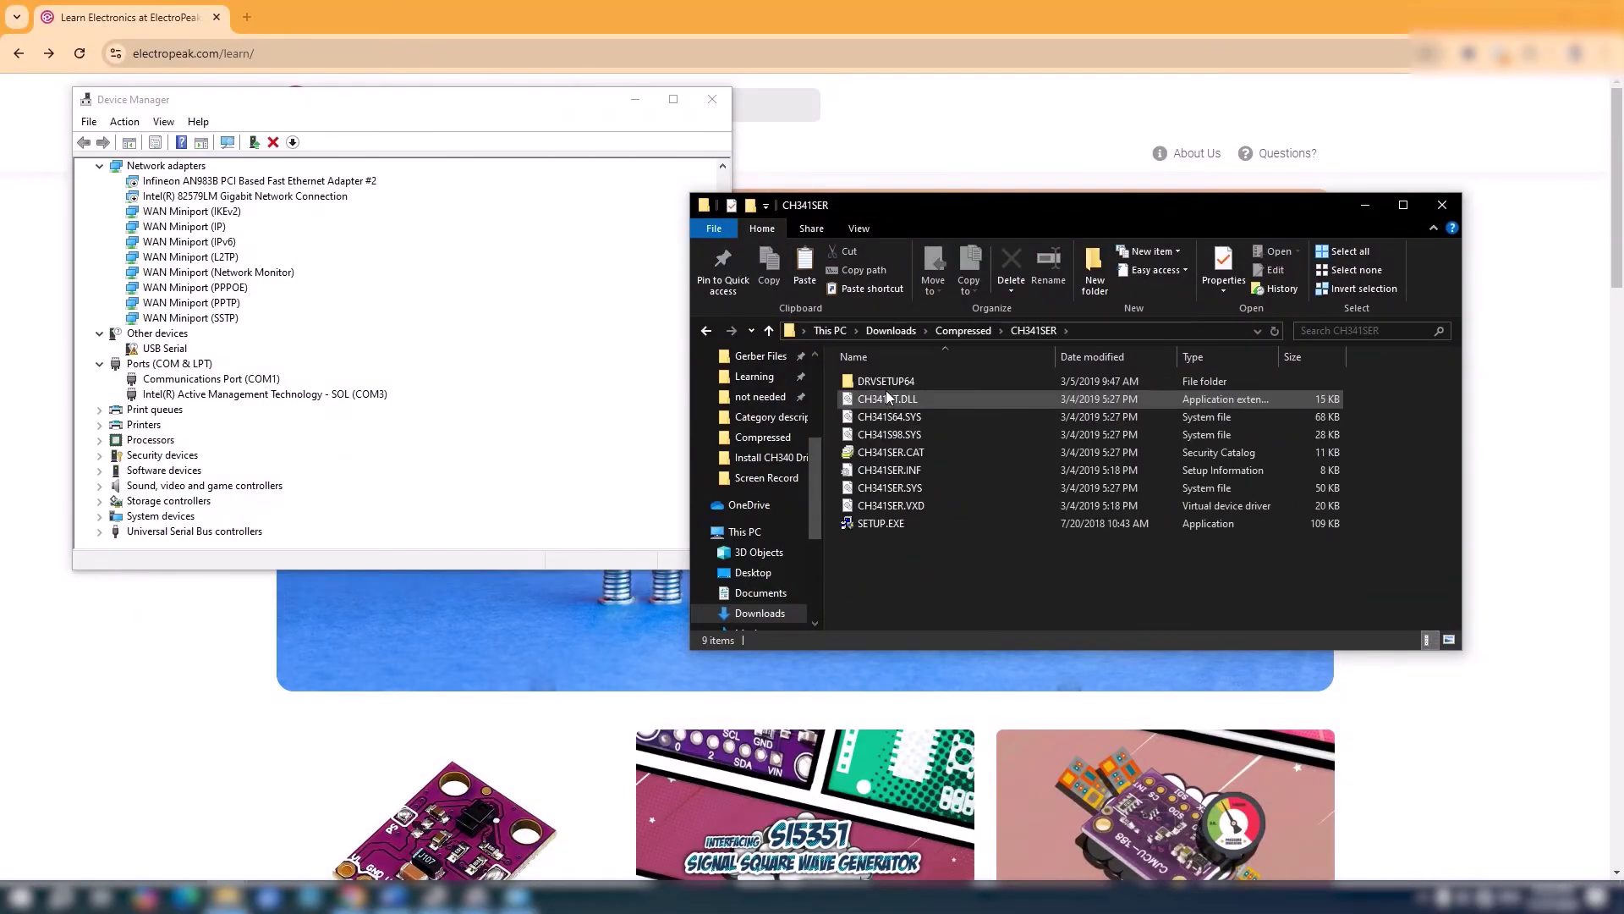
pyautogui.doubleClick(885, 525)
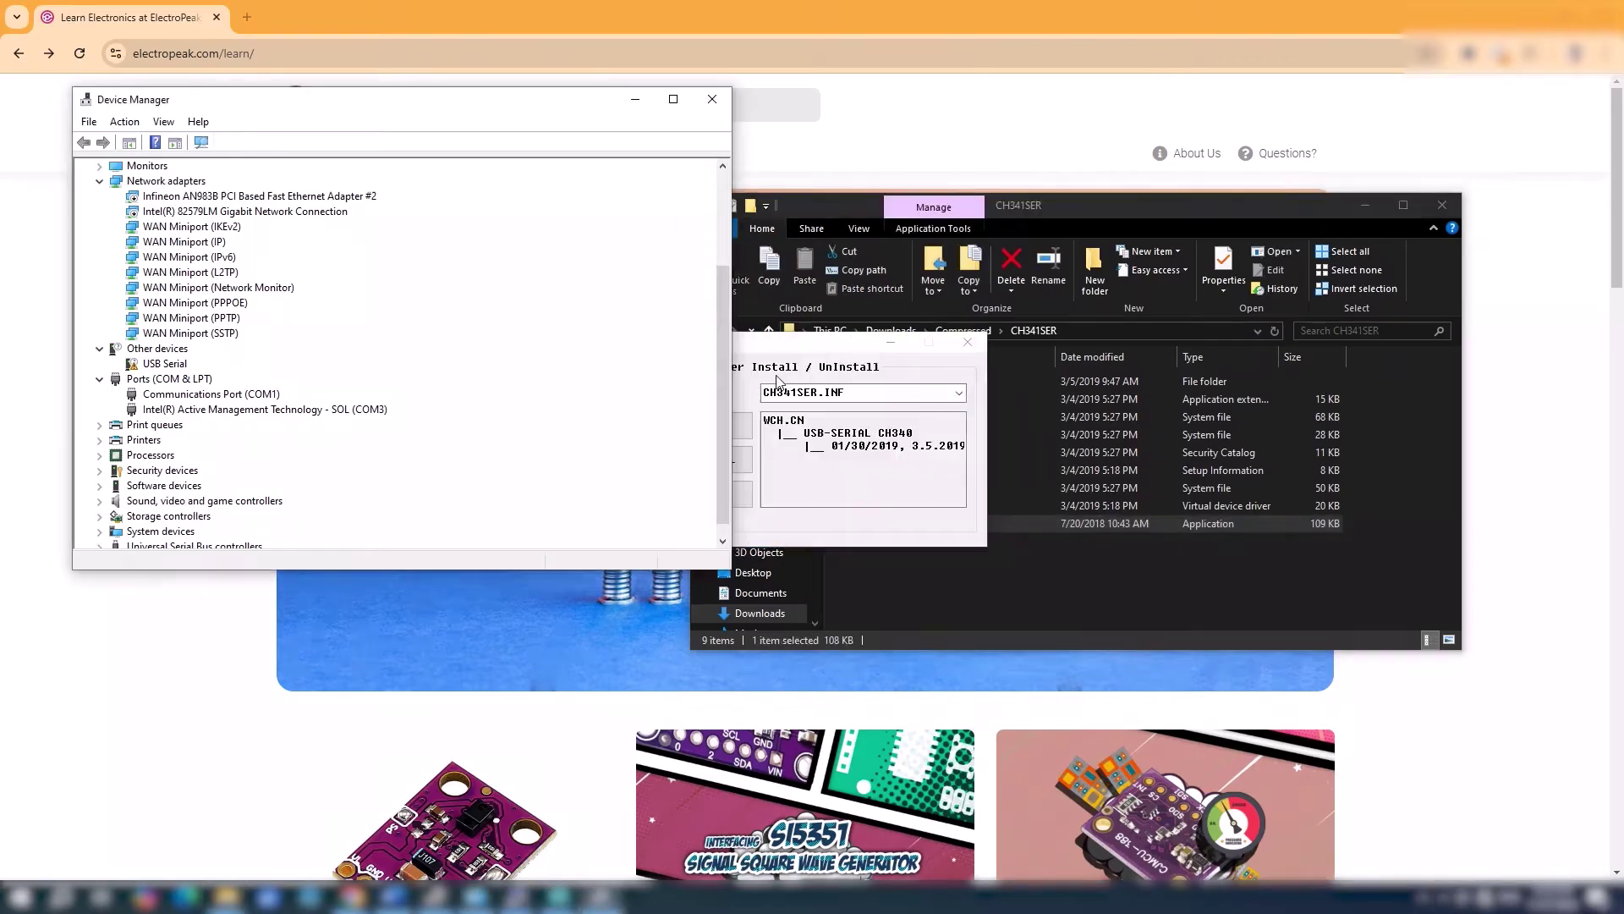
# Bring up the context menu for the unrecognized USB Serial device in Device Manager.
pyautogui.click(876, 352)
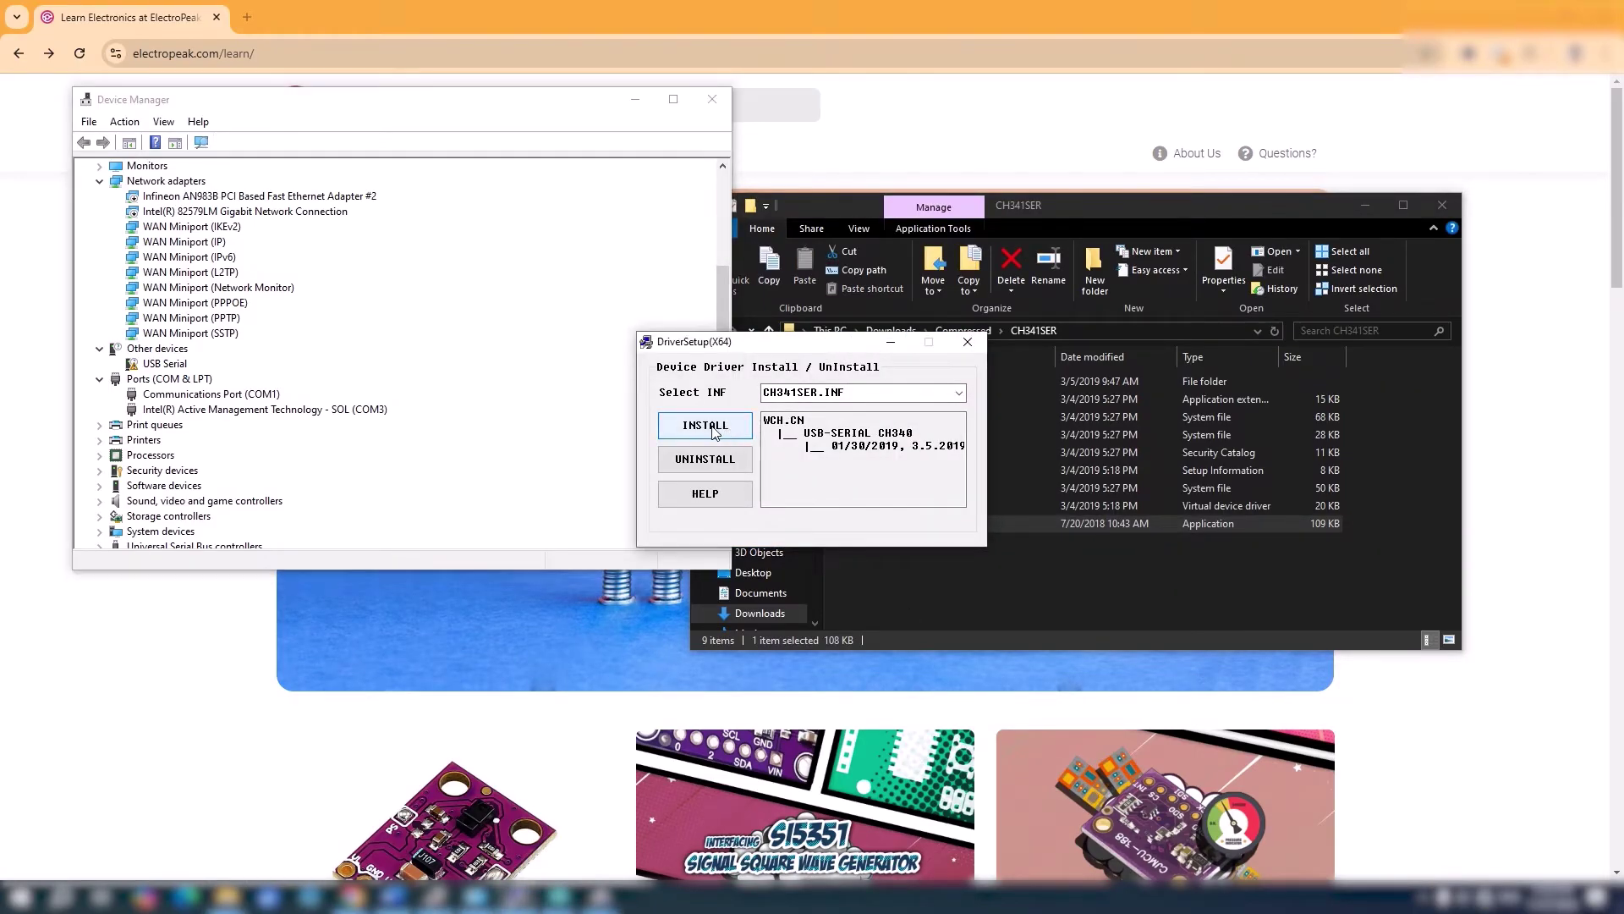
pyautogui.click(159, 363)
pyautogui.rightClick(159, 363)
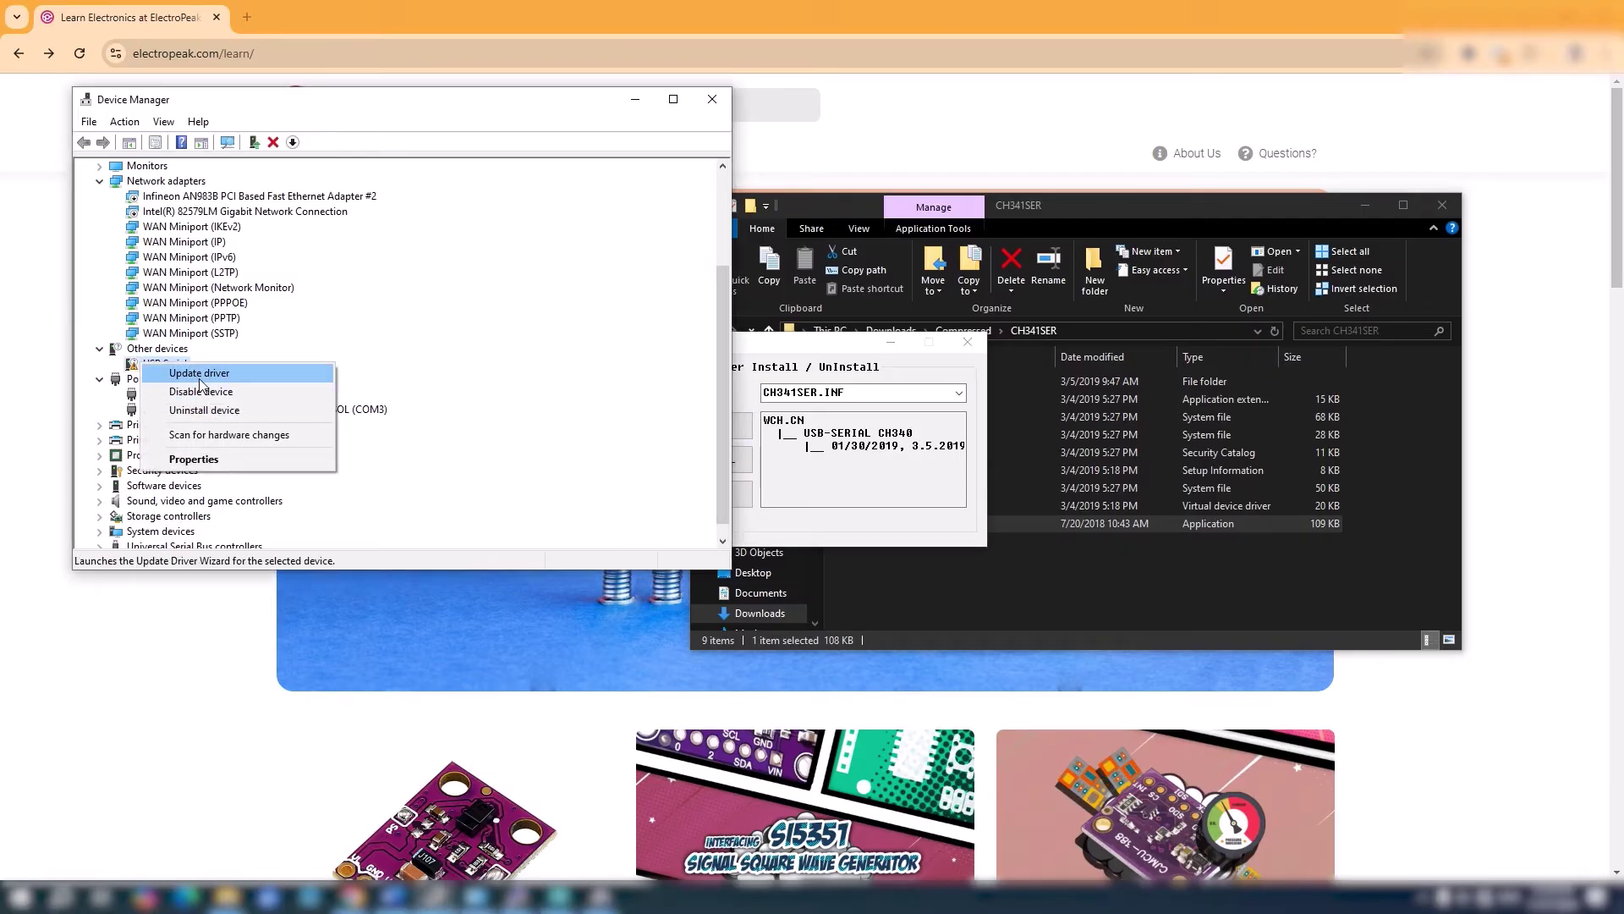
# Update the USB Serial driver from the pasted CH341SER folder path and close the confirmation.
pyautogui.click(200, 377)
pyautogui.click(1096, 333)
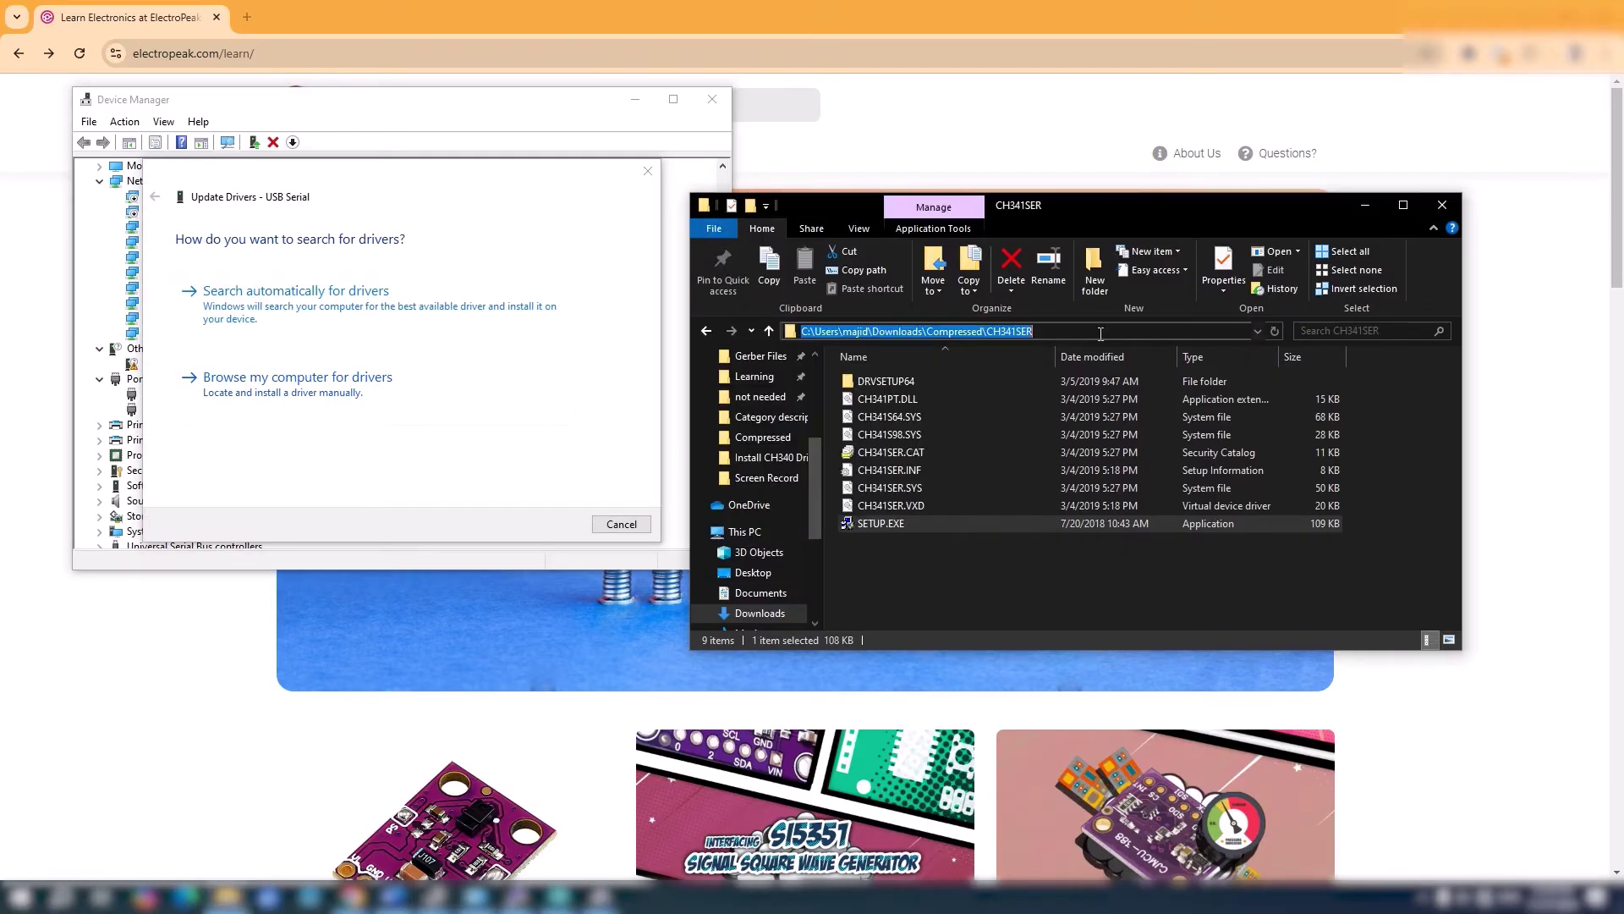
pyautogui.click(303, 387)
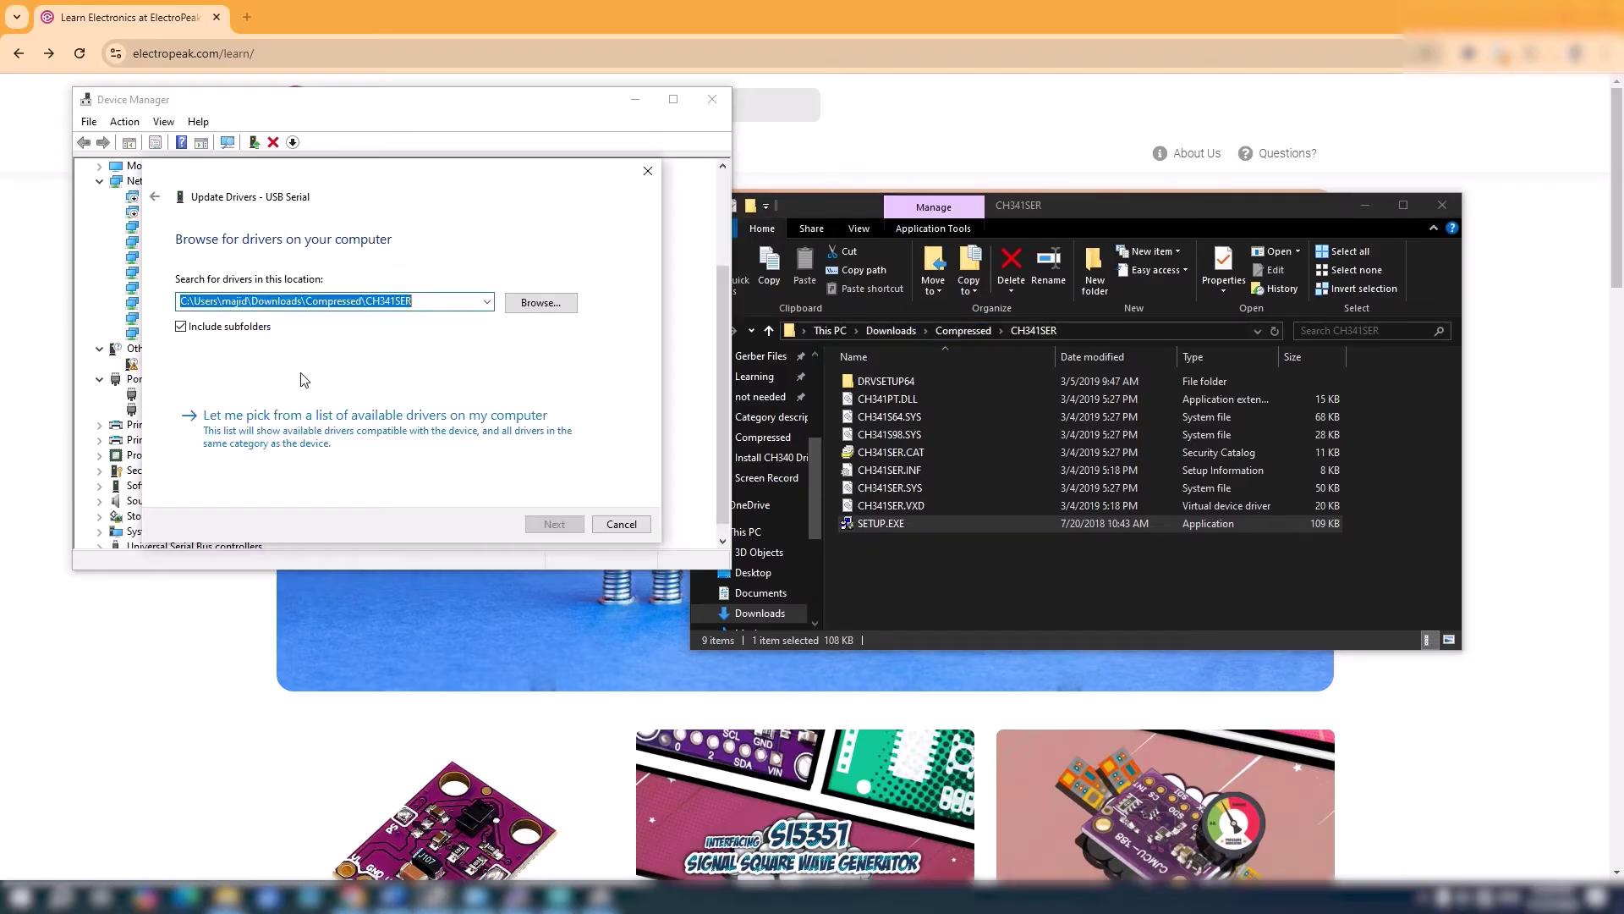
pyautogui.rightClick(461, 301)
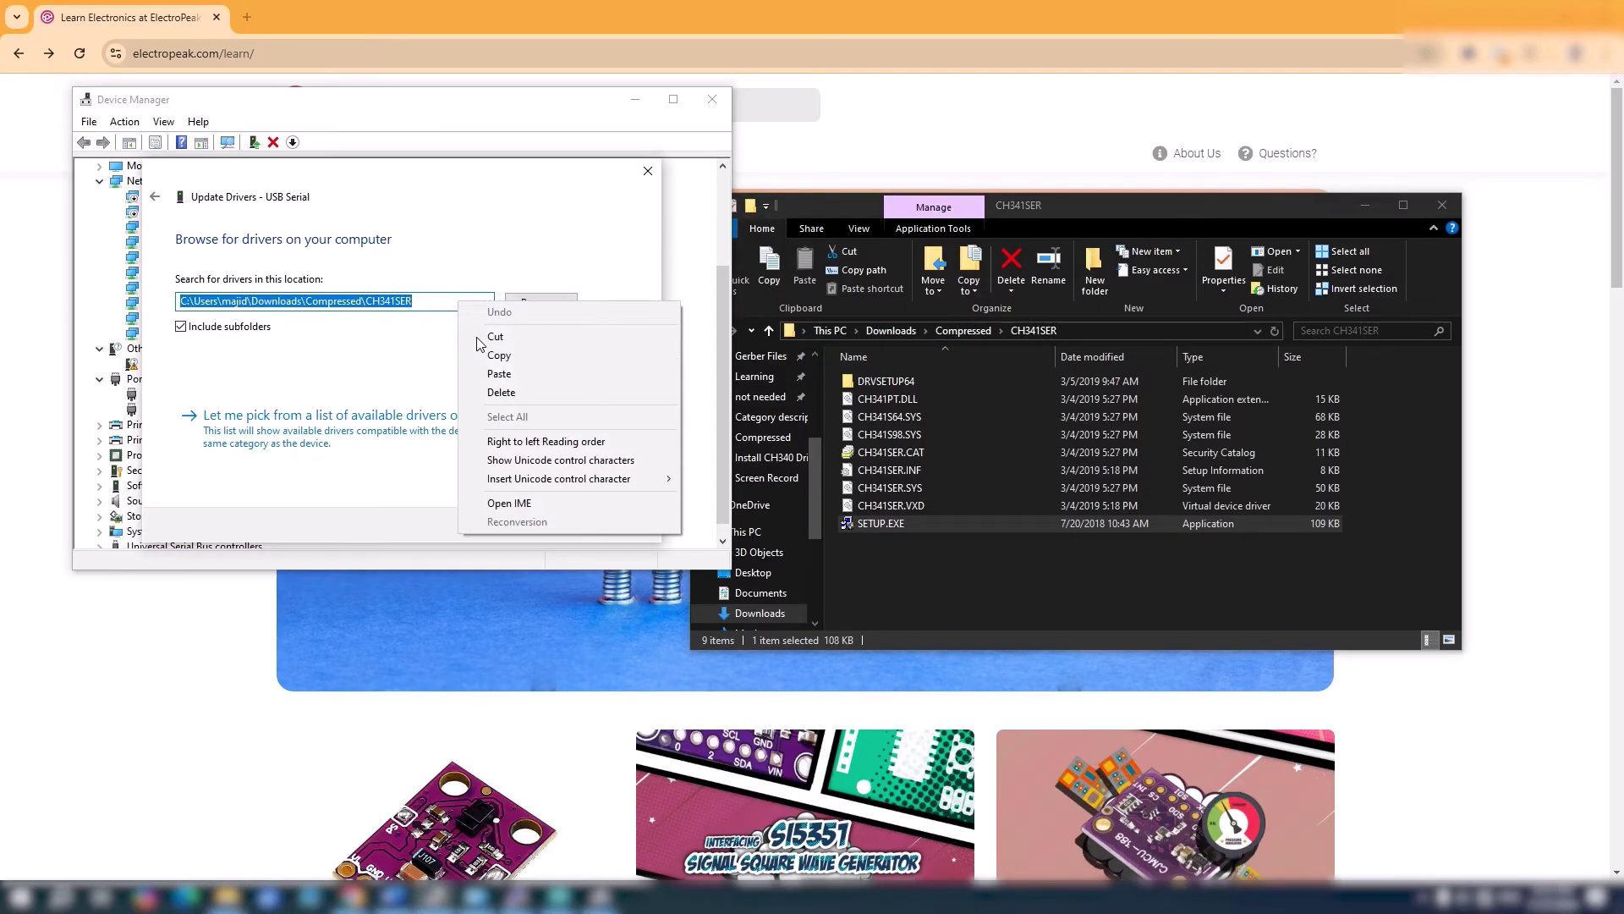
pyautogui.click(488, 349)
pyautogui.click(443, 318)
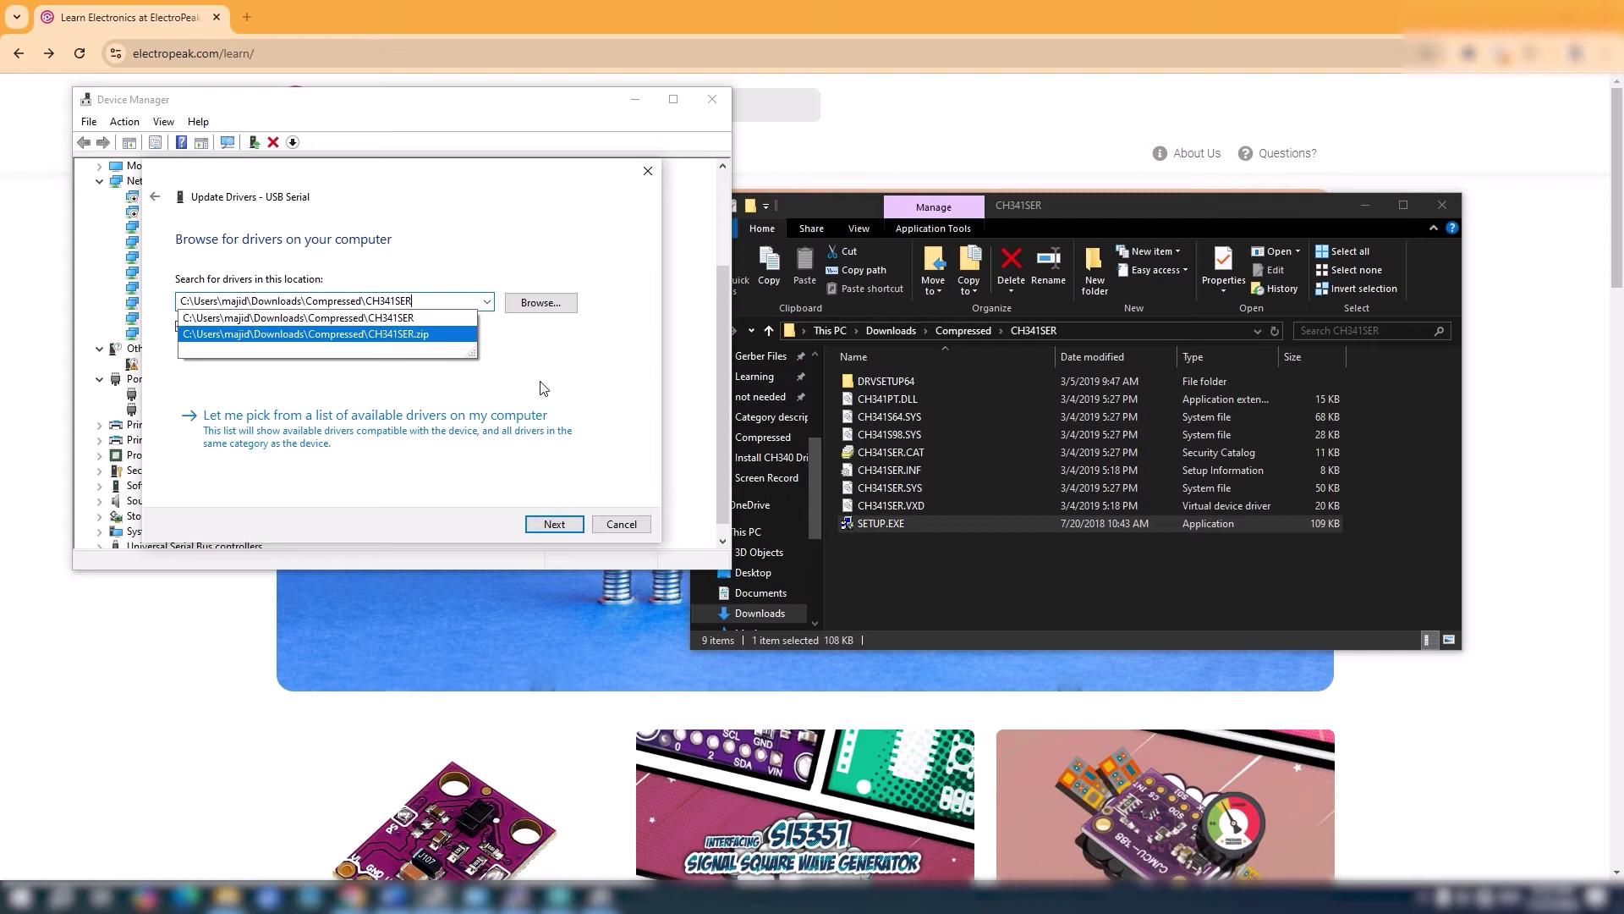
pyautogui.click(557, 526)
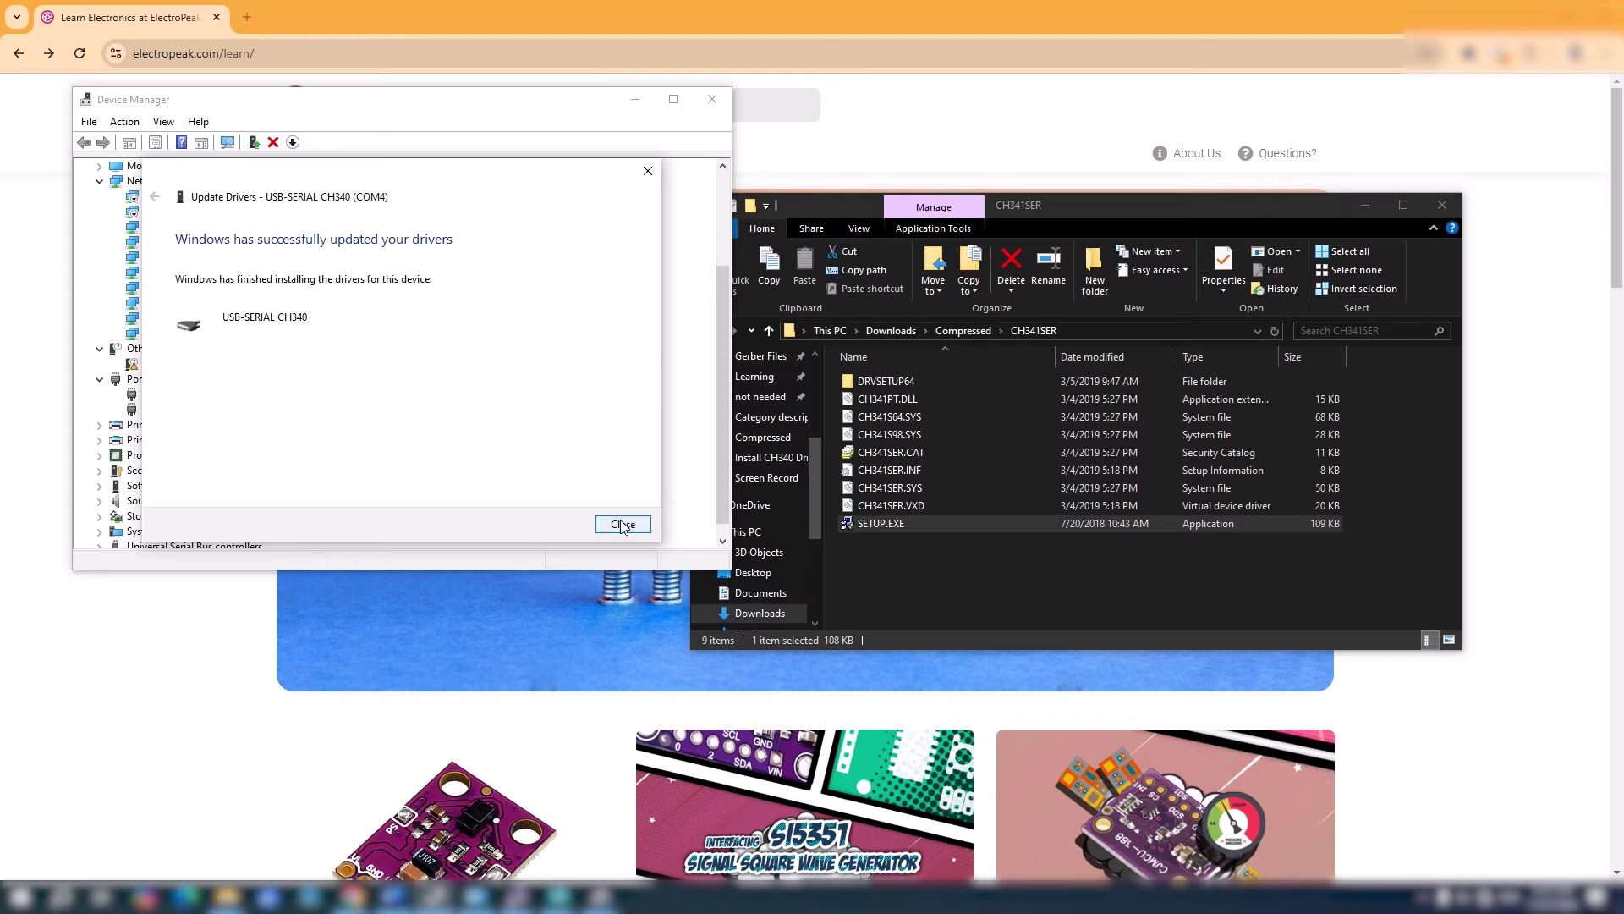
pyautogui.click(622, 524)
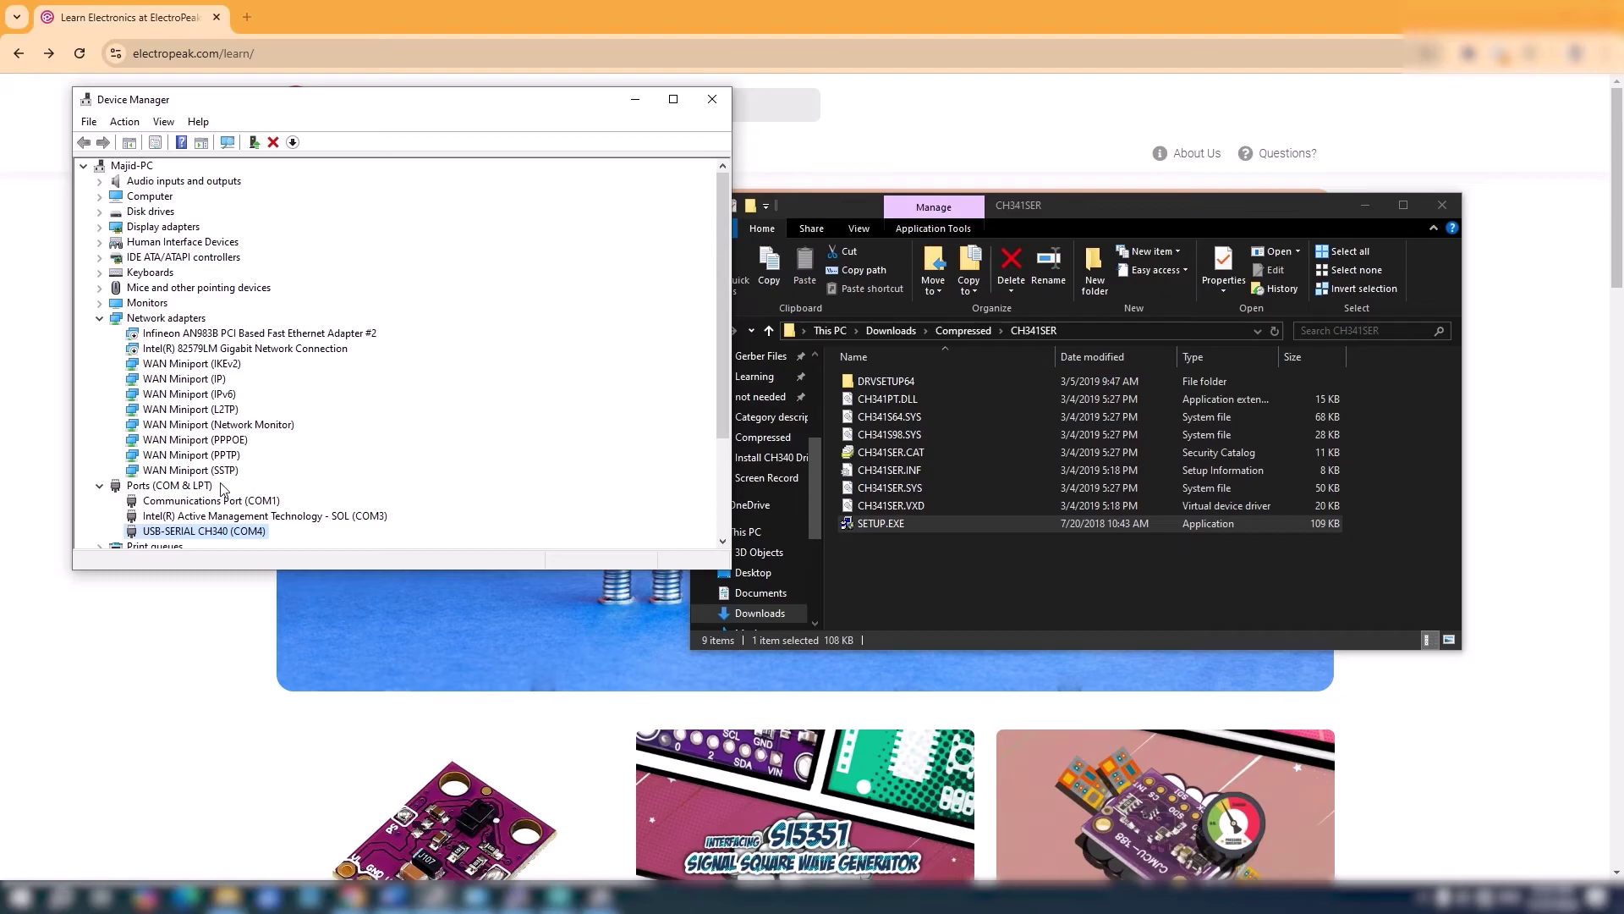
pyautogui.scroll(-3, 221, 489)
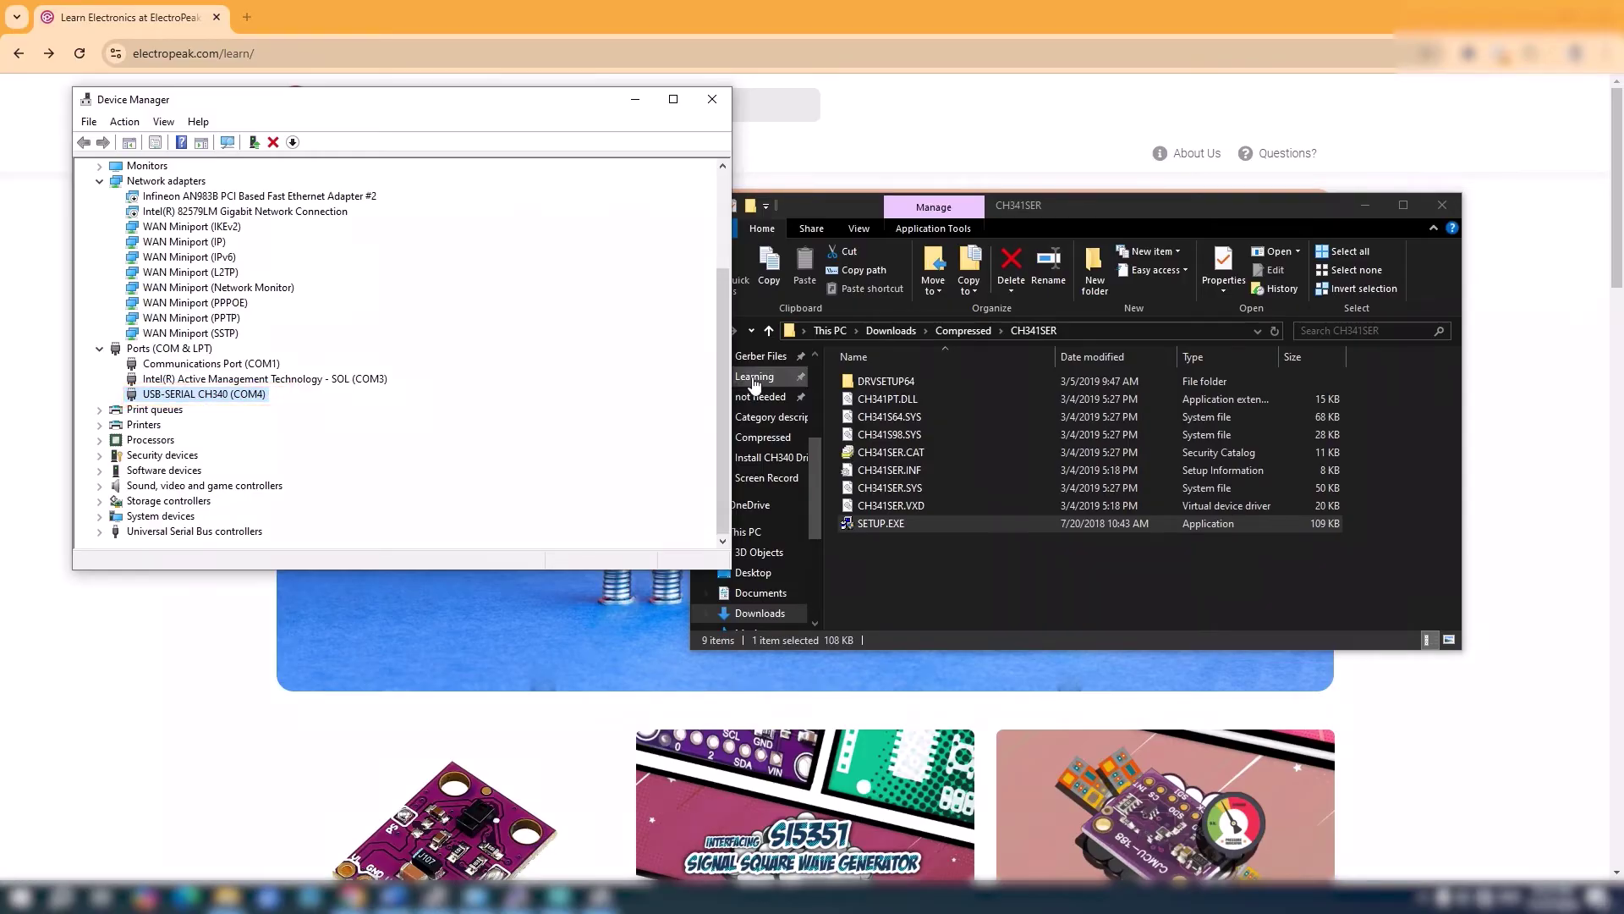
# Select LOLIN(WeMos) D1 R1 as the board and COM4 as the upload port.
pyautogui.click(558, 901)
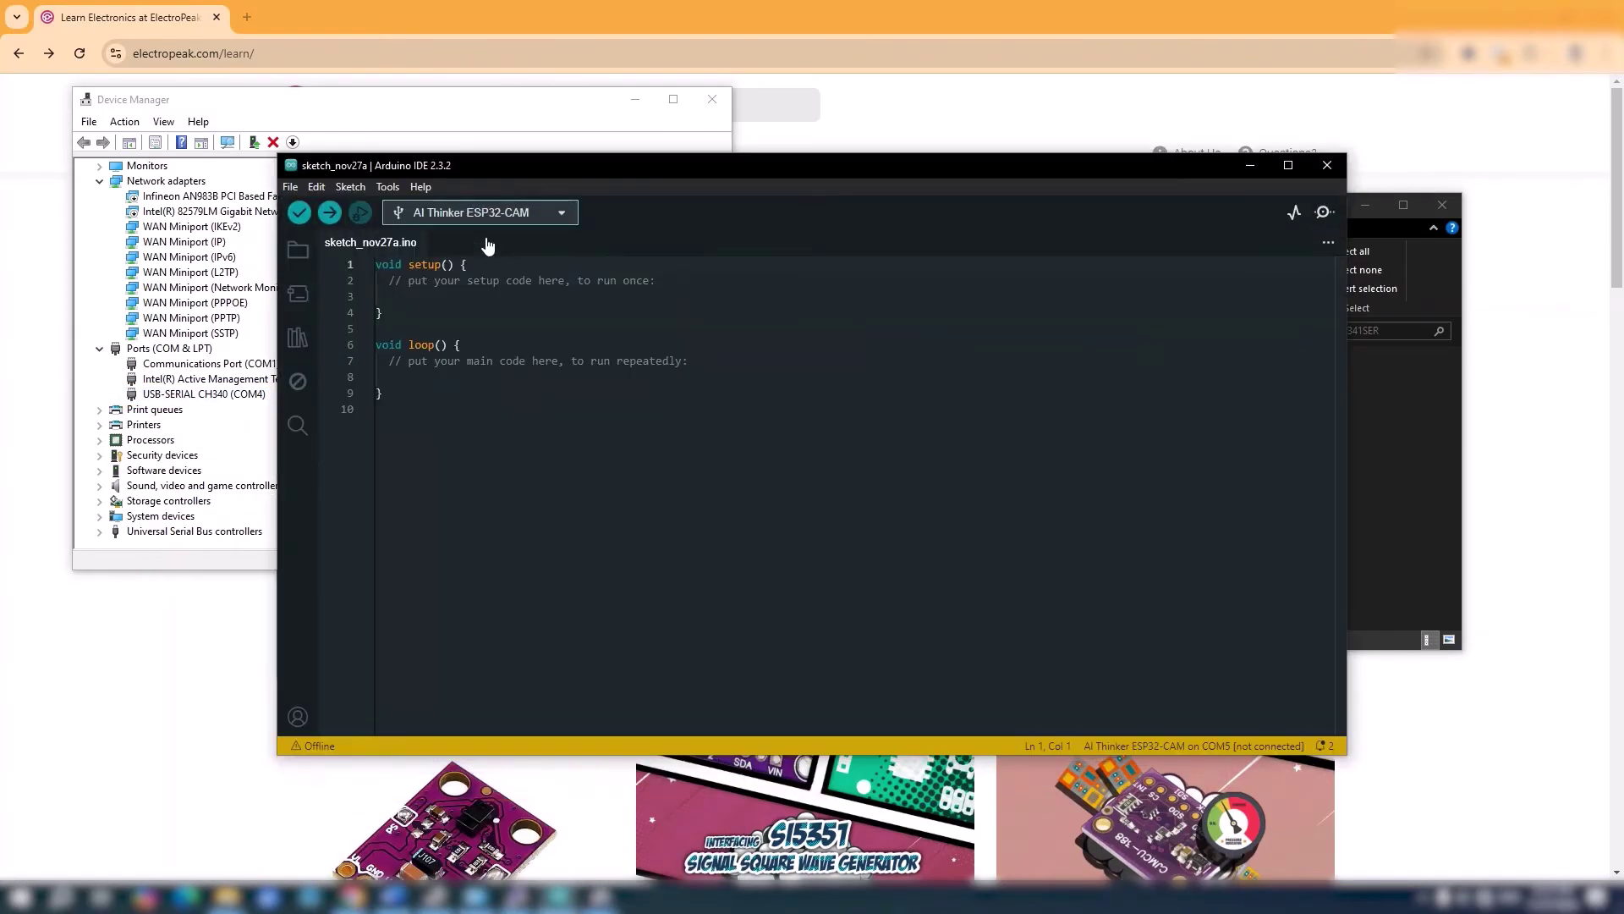
pyautogui.click(291, 186)
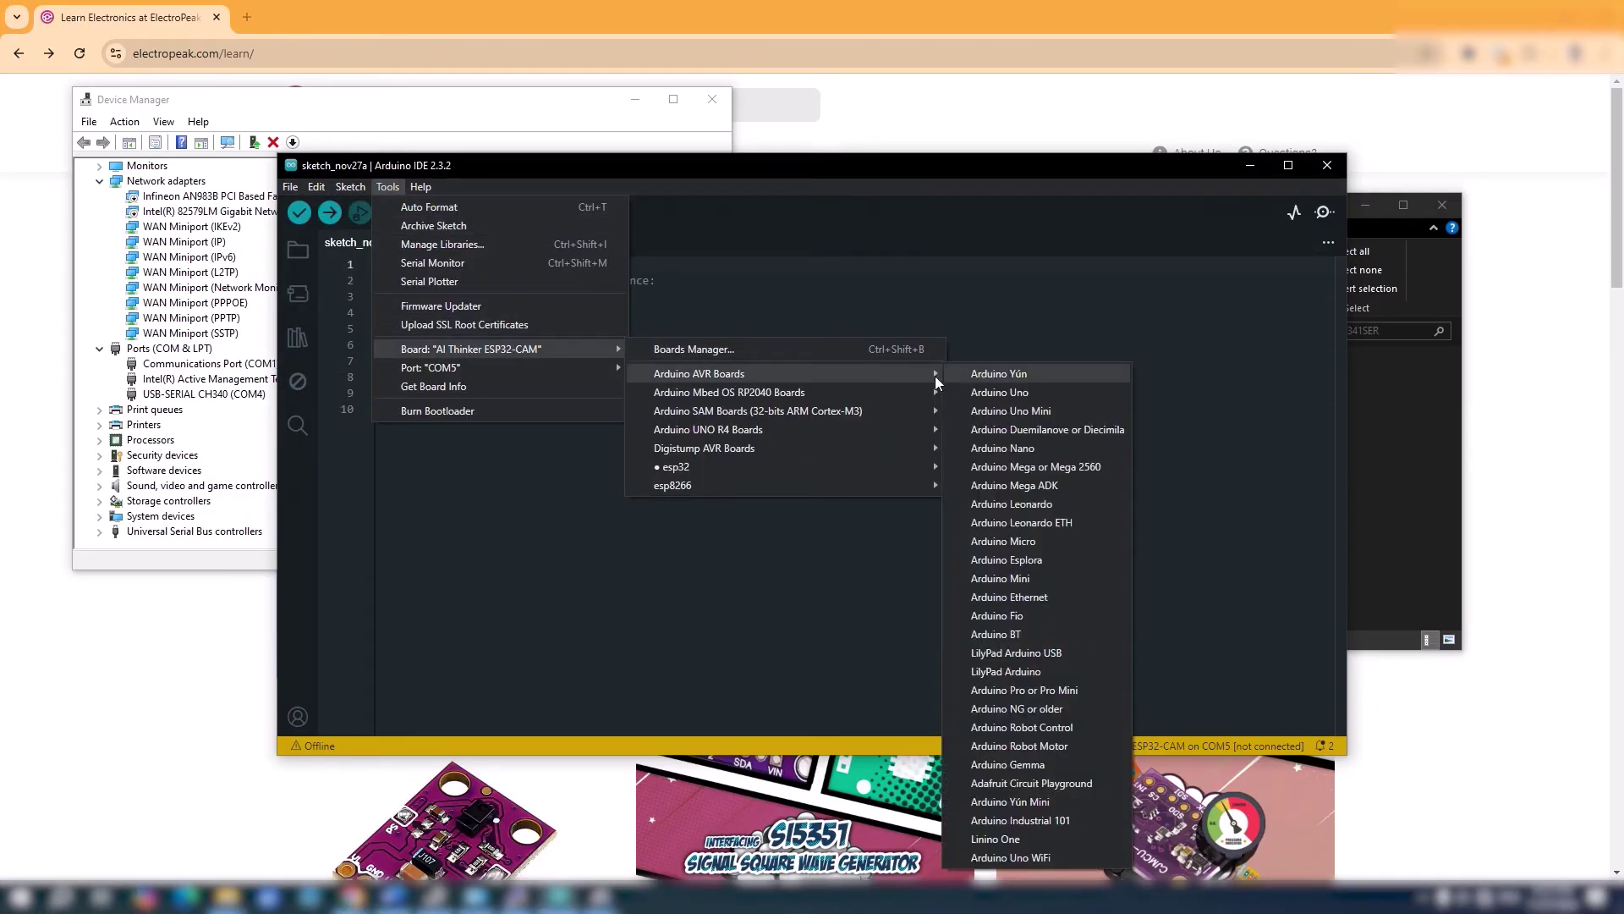
pyautogui.moveTo(673, 485)
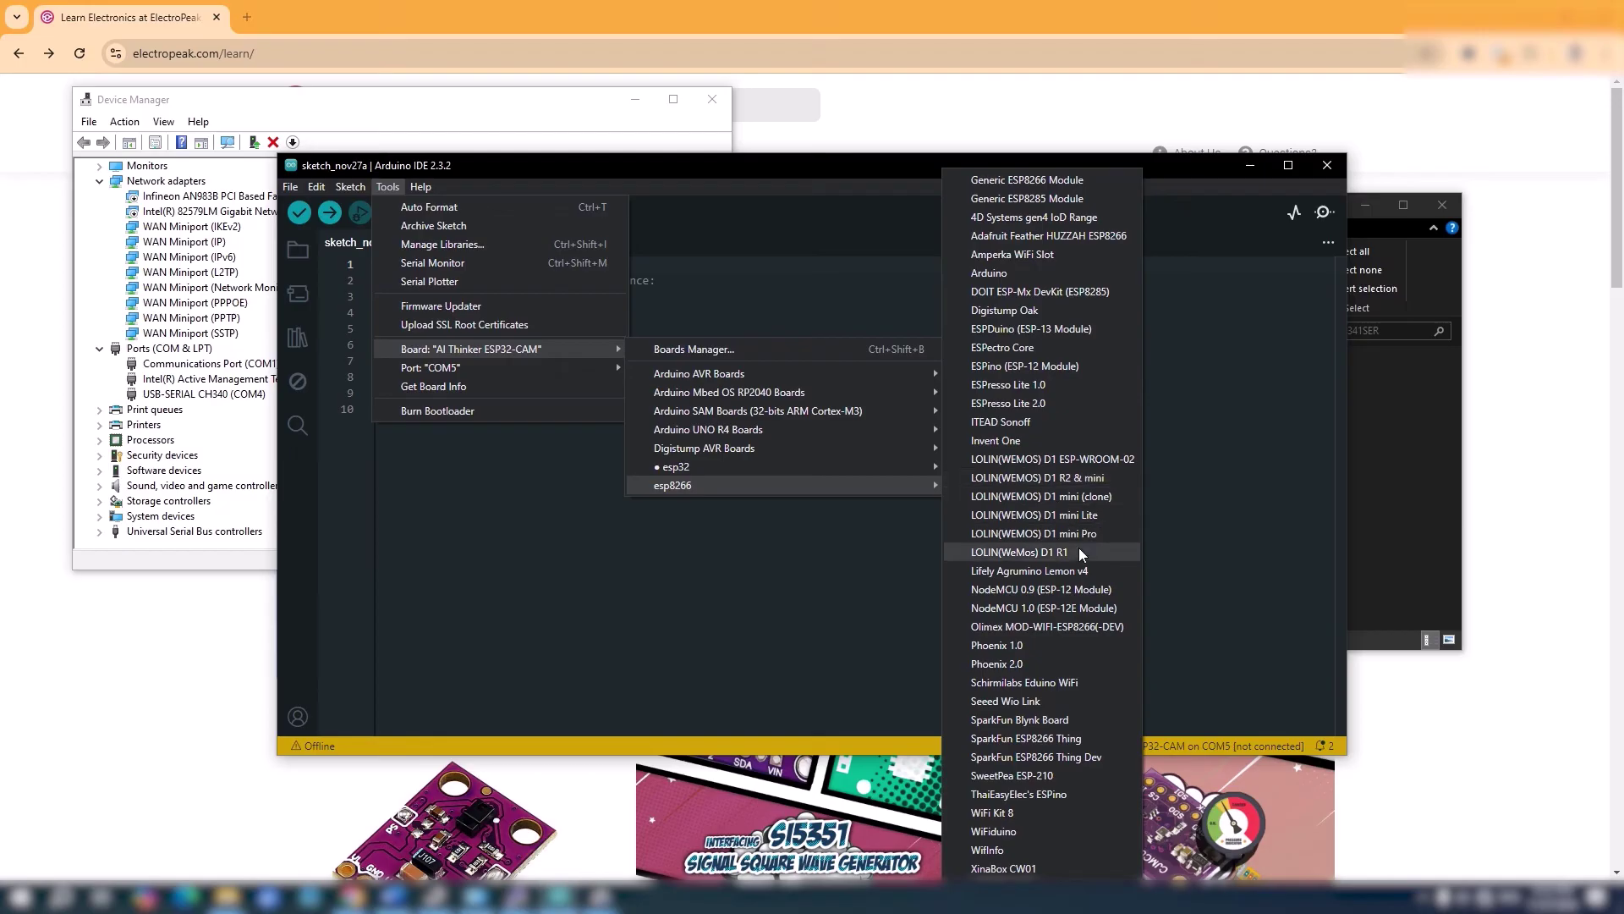
pyautogui.click(1079, 551)
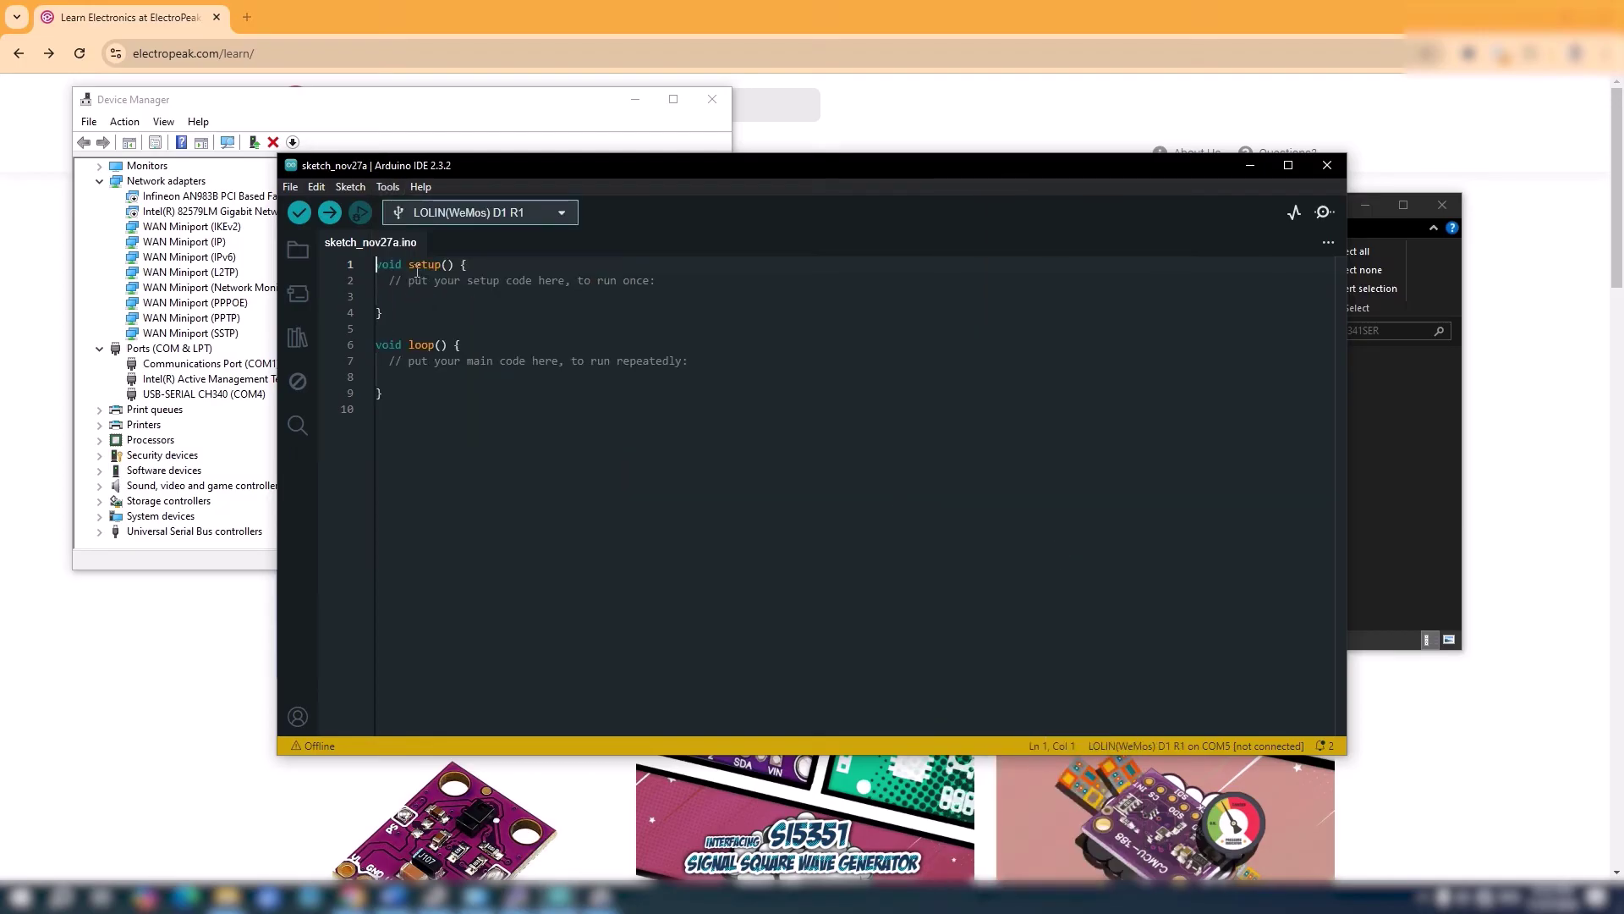
pyautogui.click(386, 189)
pyautogui.moveTo(432, 366)
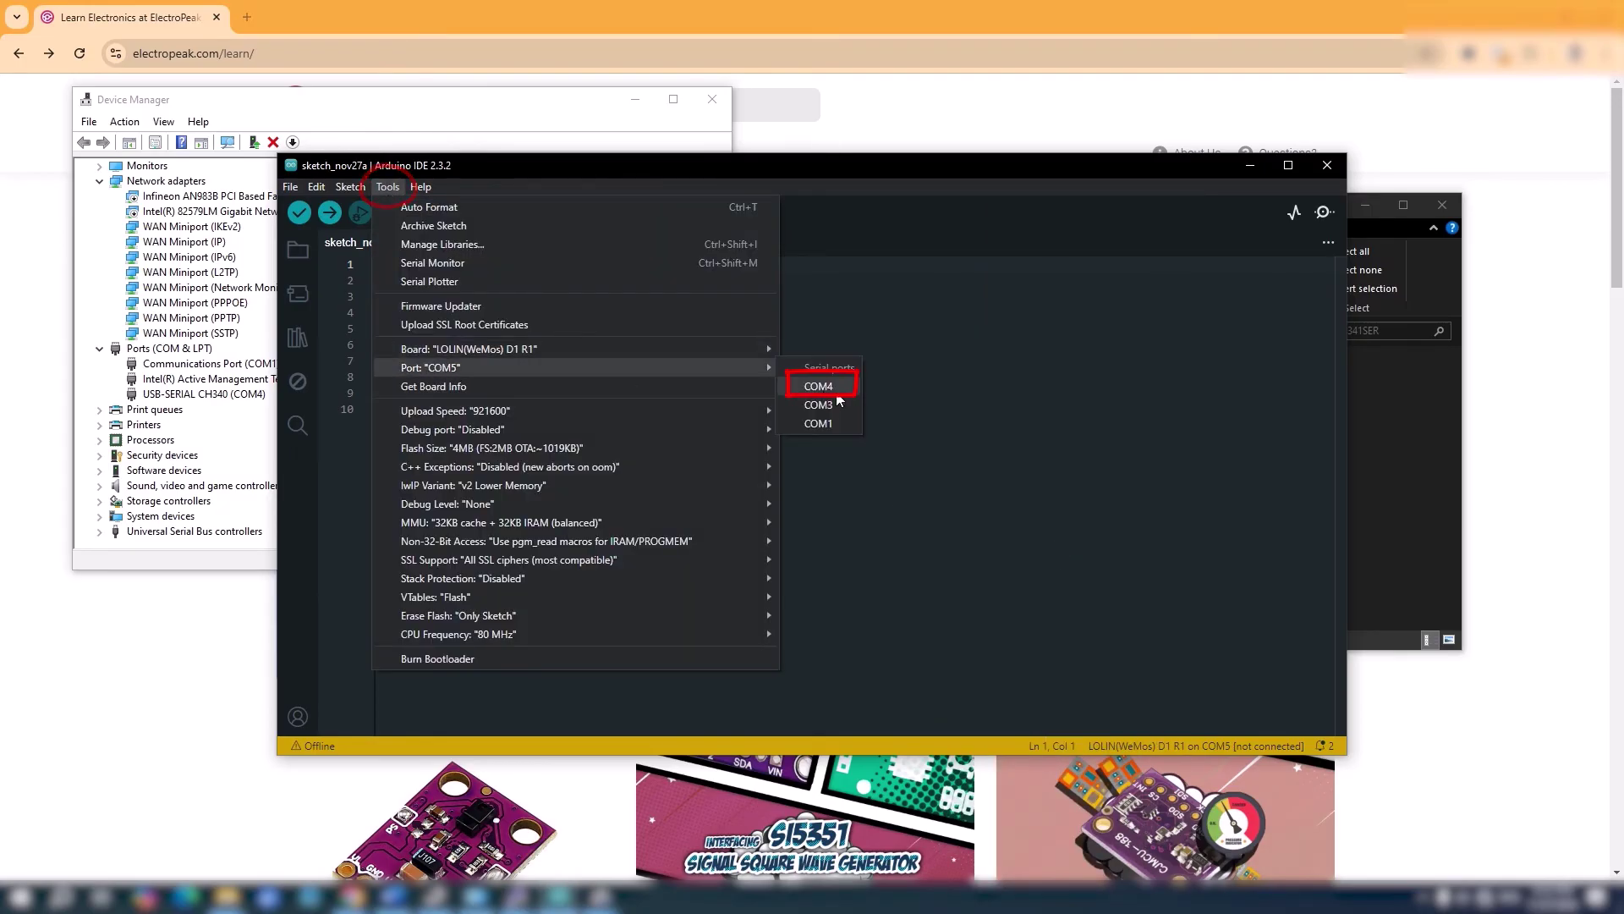
pyautogui.click(819, 387)
pyautogui.click(289, 189)
pyautogui.moveTo(520, 31)
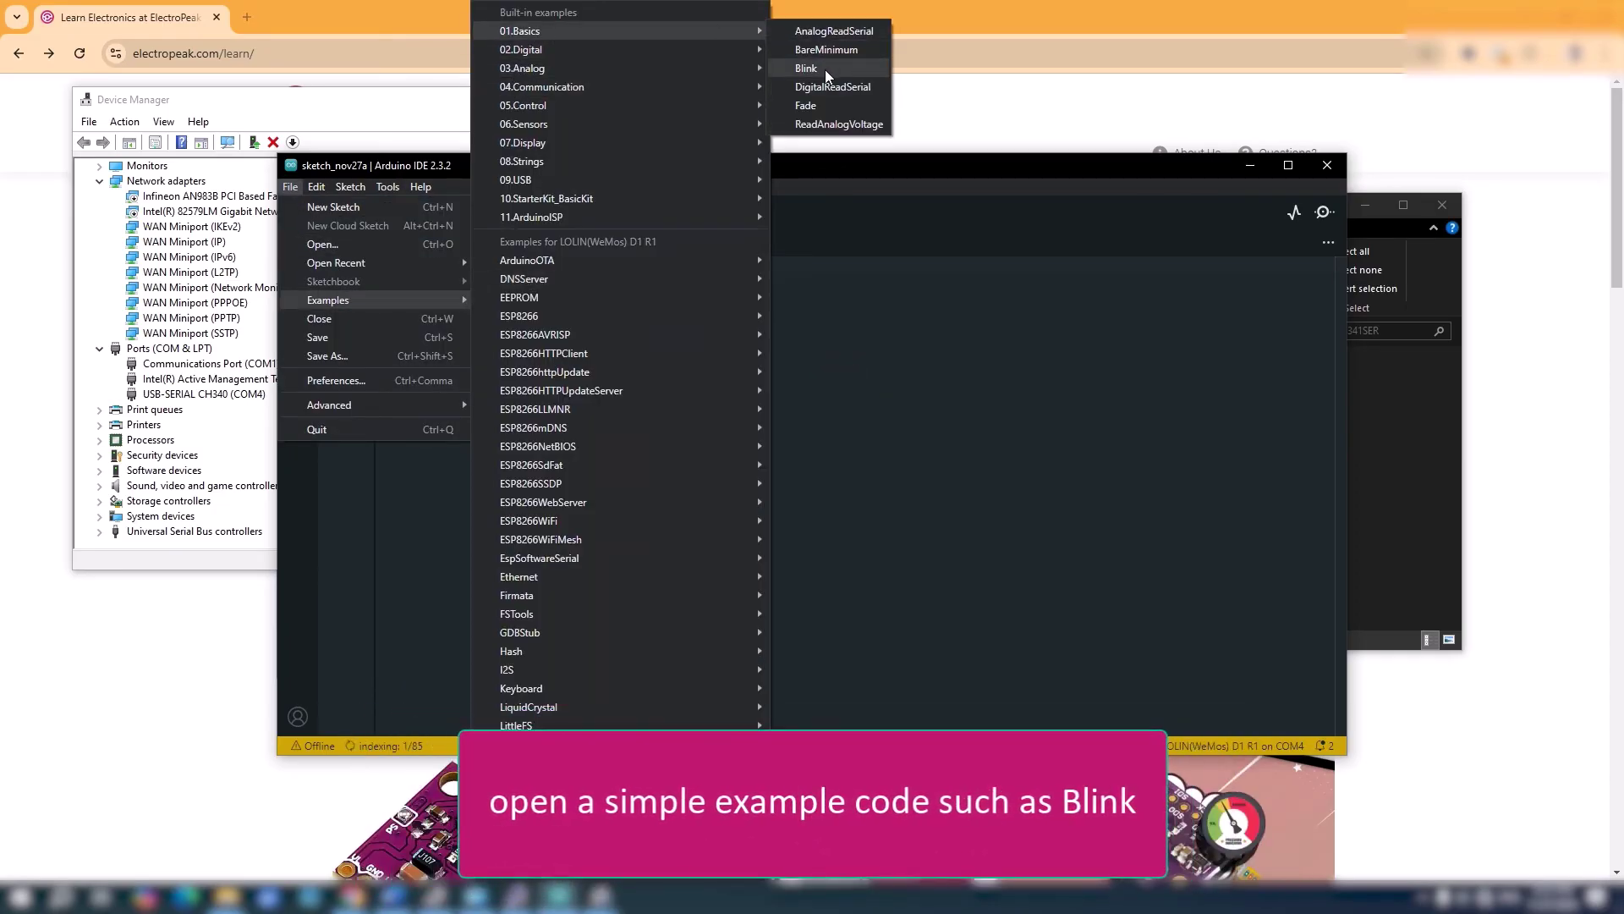
# Open the Blink example, dismiss the offline notifications, and upload it to COM4.
pyautogui.click(812, 67)
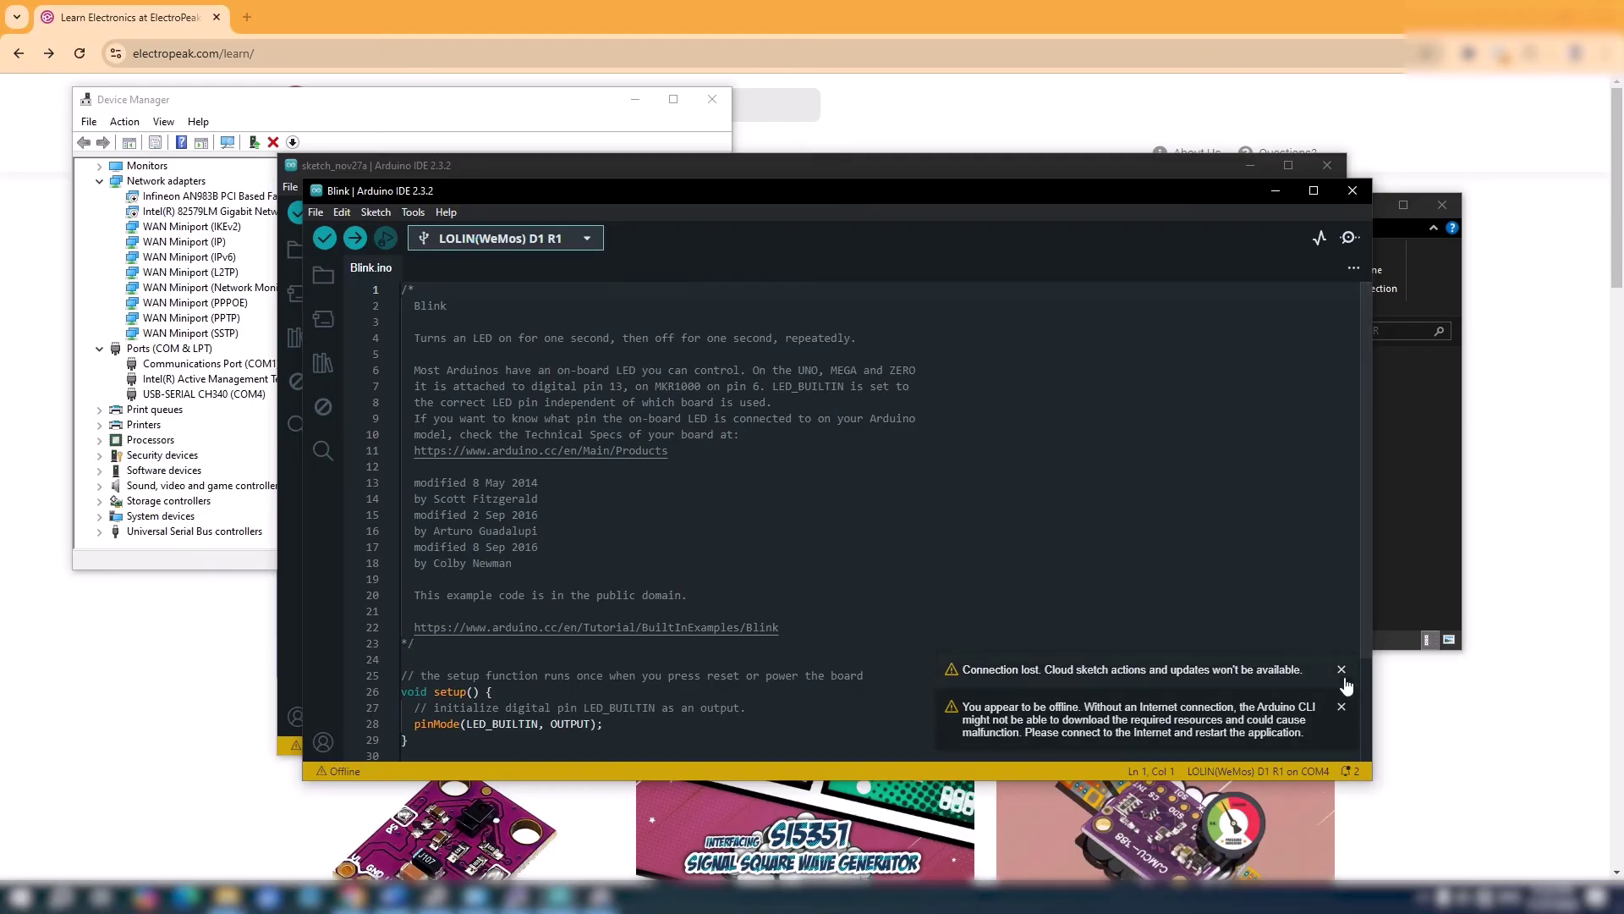
pyautogui.click(1340, 669)
pyautogui.click(1340, 706)
pyautogui.click(354, 237)
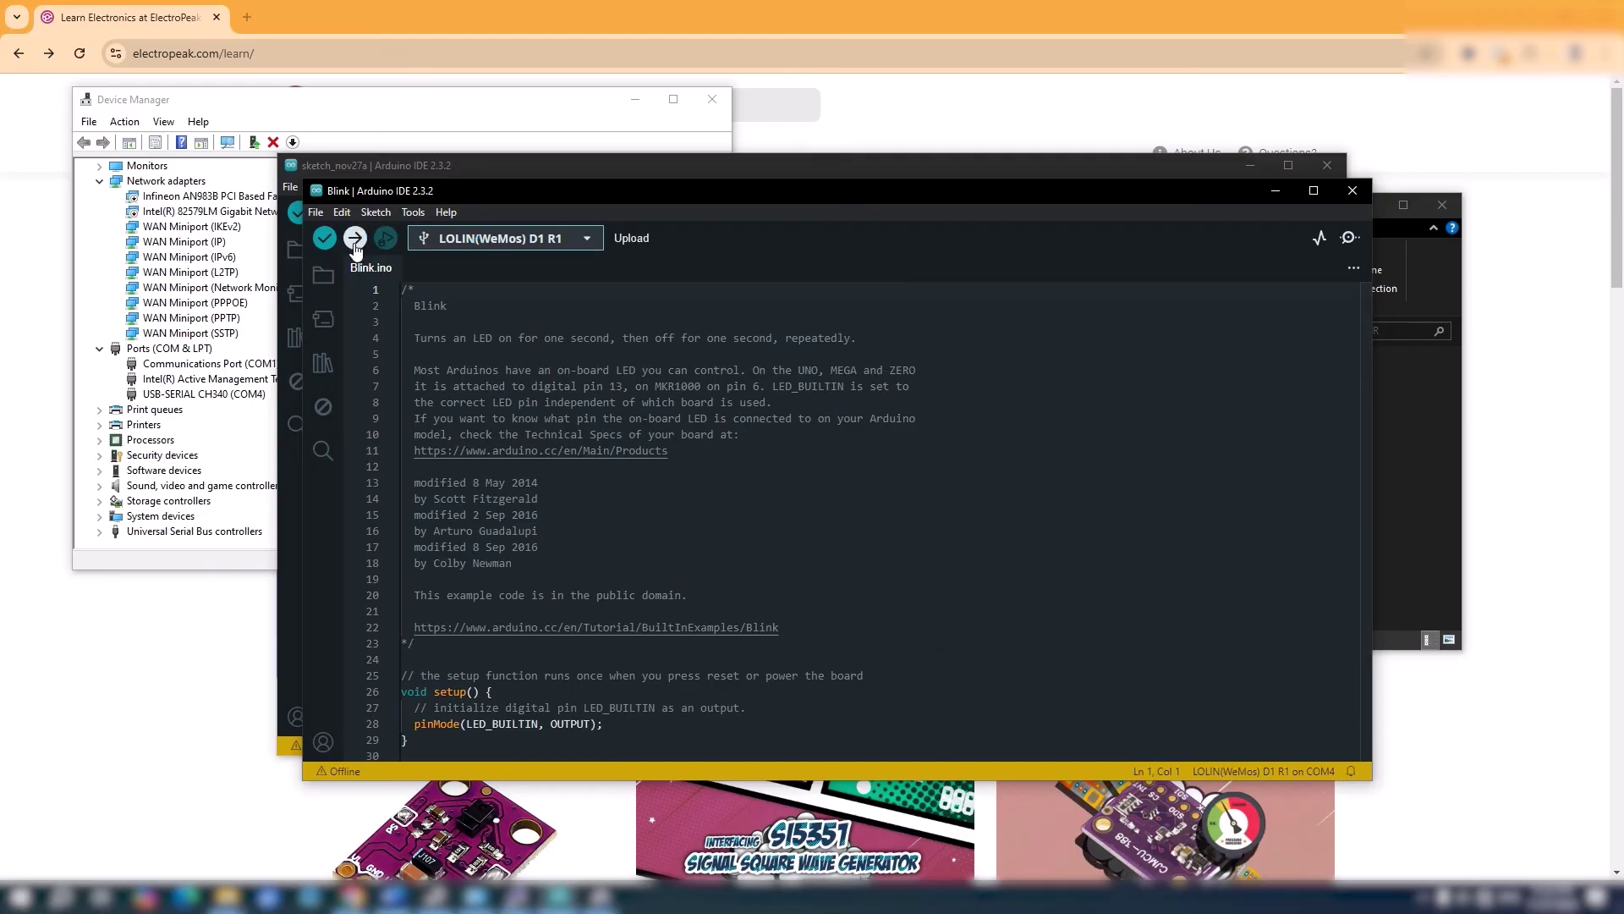